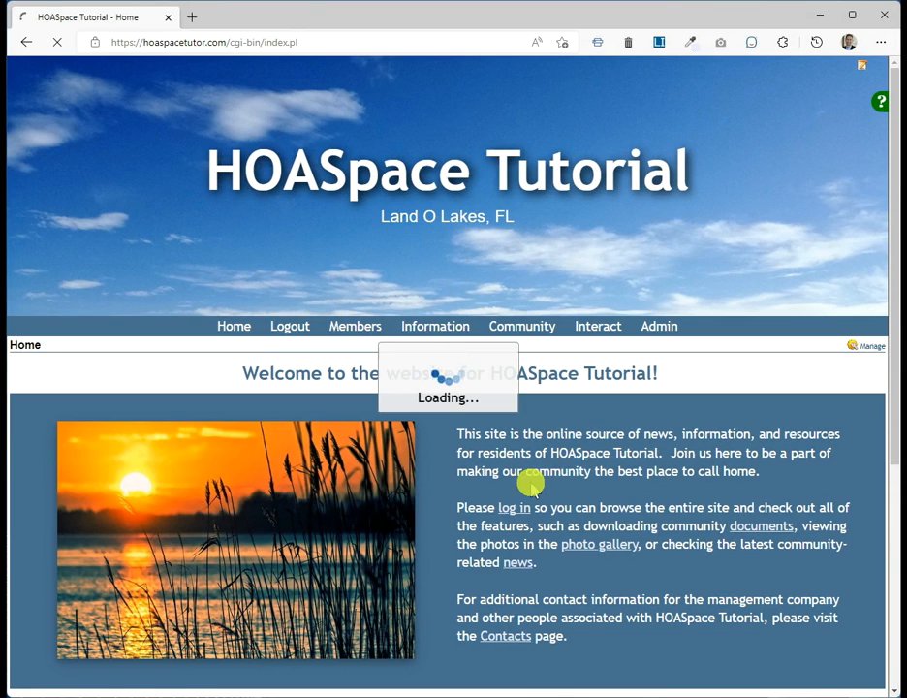
# Step: Scroll down the Administration page to the Member Services functions
pyautogui.scroll(-3, 506, 490)
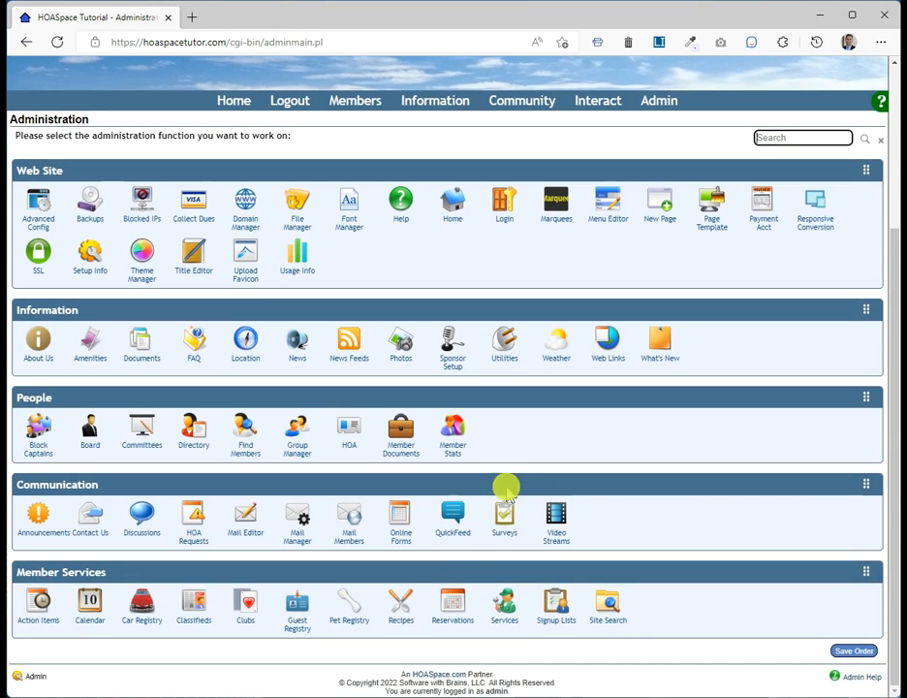
# Step: Open Guest Registry options under Member Services and scroll to the Front Gate search setting
pyautogui.click(300, 608)
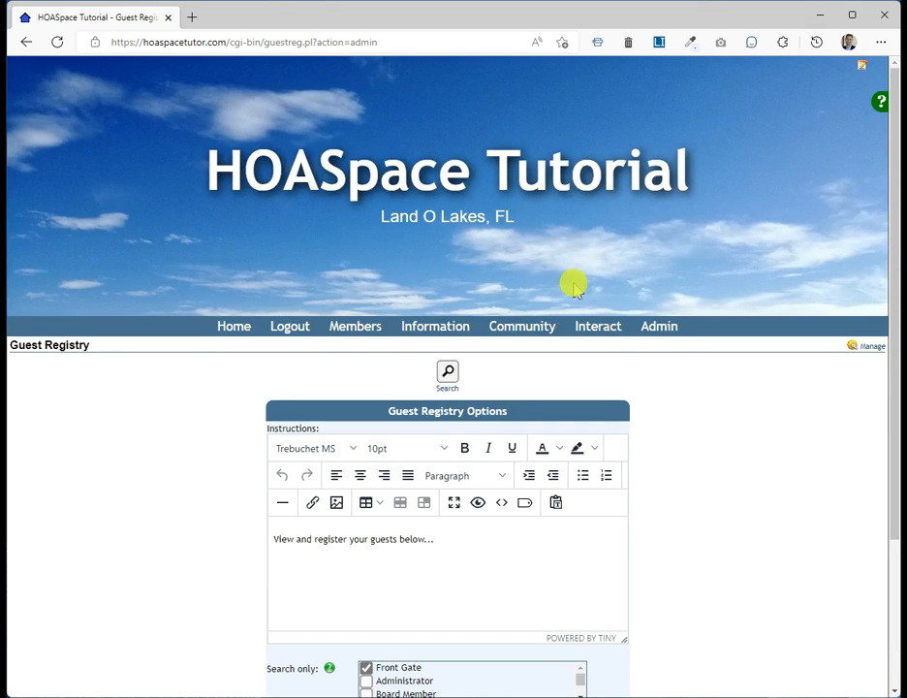
pyautogui.scroll(-3, 765, 498)
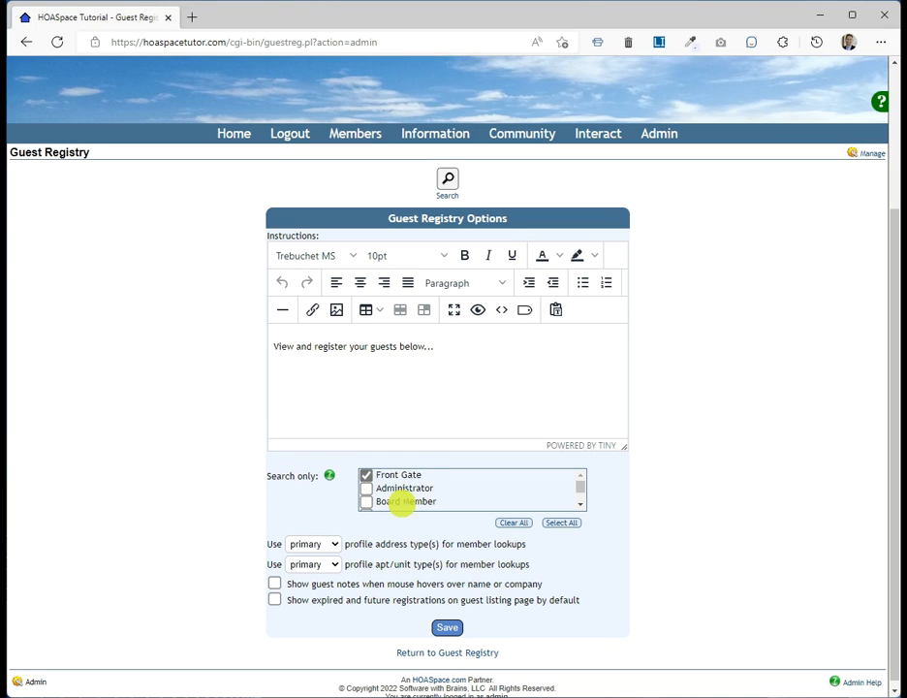
pyautogui.scroll(-3, 405, 499)
pyautogui.scroll(3, 405, 499)
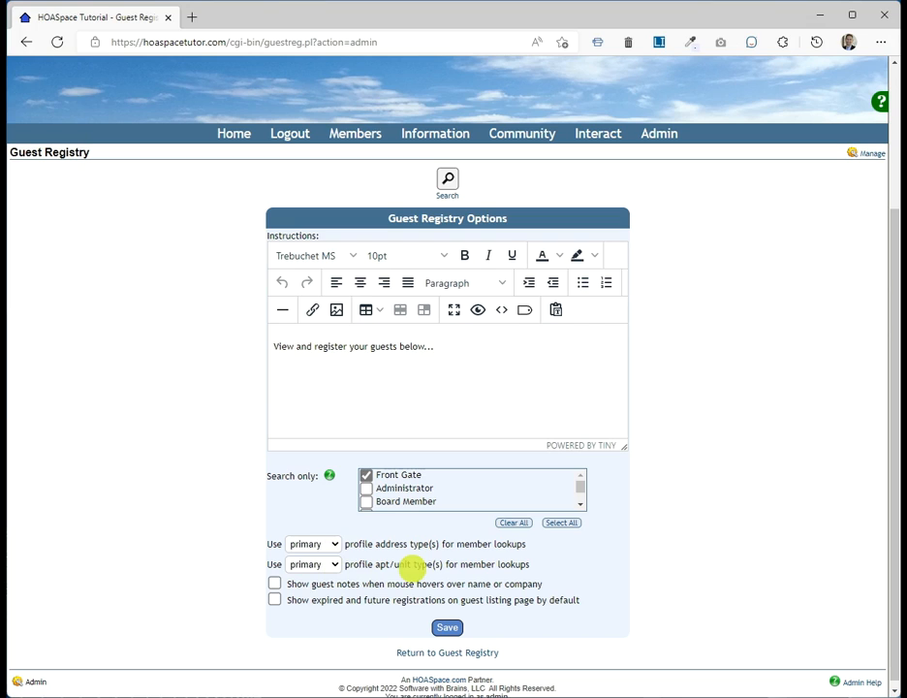
# Step: Set the member-lookup profile address type to alternate, keeping apt/unit on primary
pyautogui.click(300, 543)
pyautogui.click(304, 572)
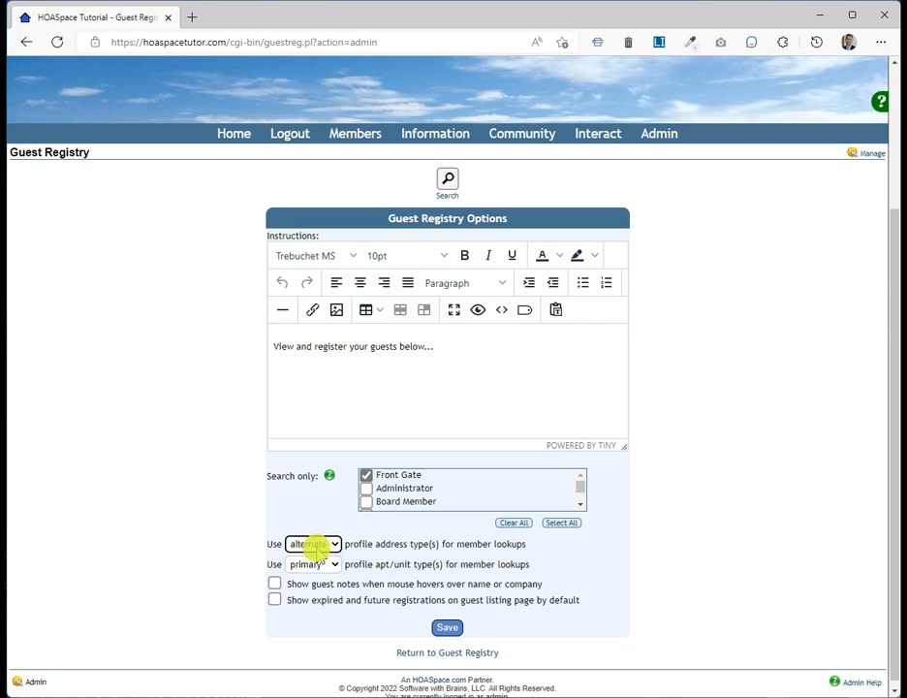
pyautogui.click(315, 546)
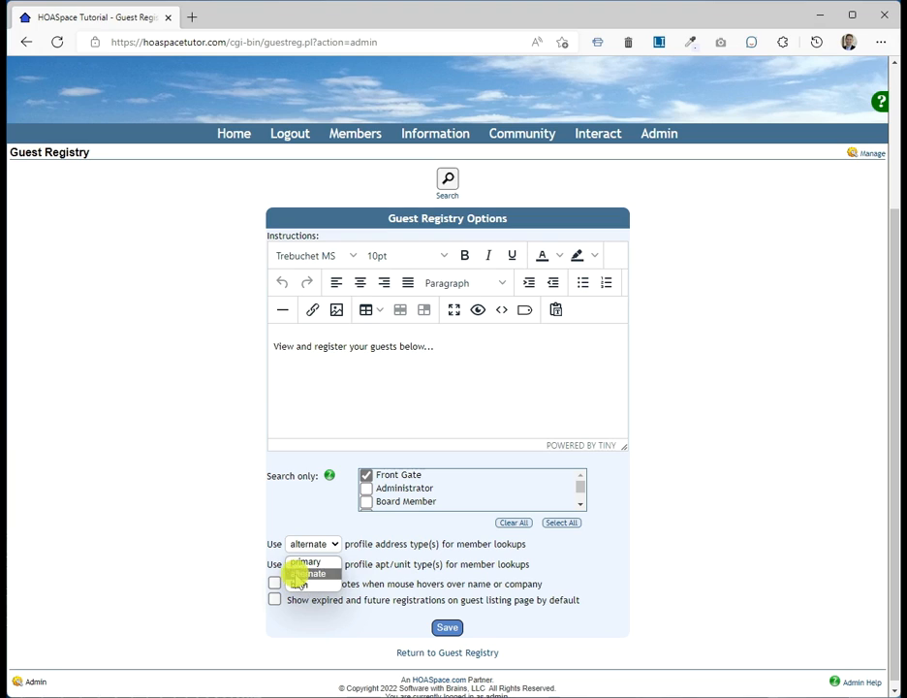
pyautogui.click(303, 545)
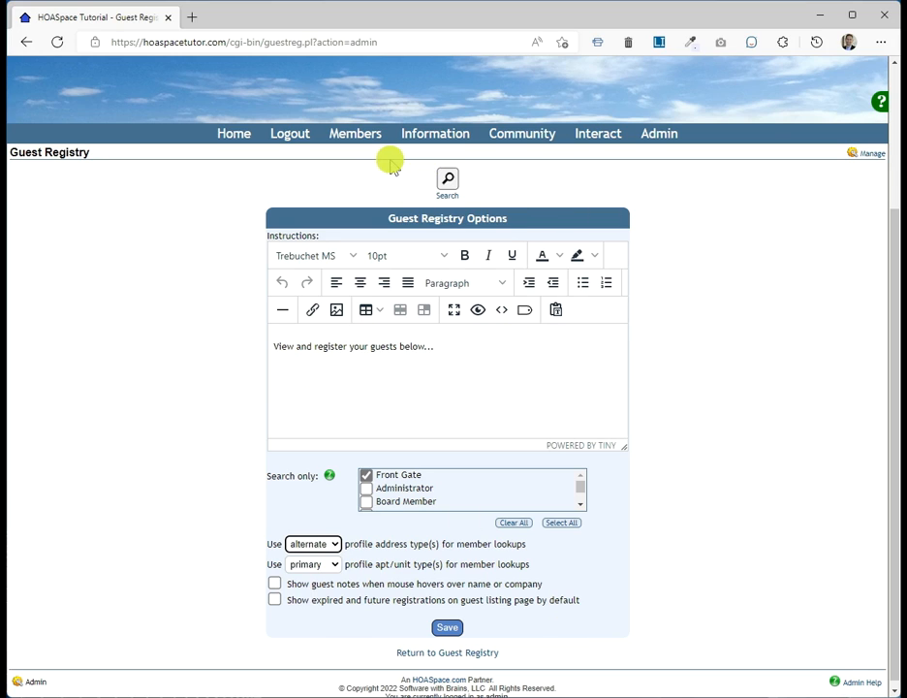
# Step: Open the members' Guest Registry listing from the Members menu
pyautogui.moveTo(360, 141)
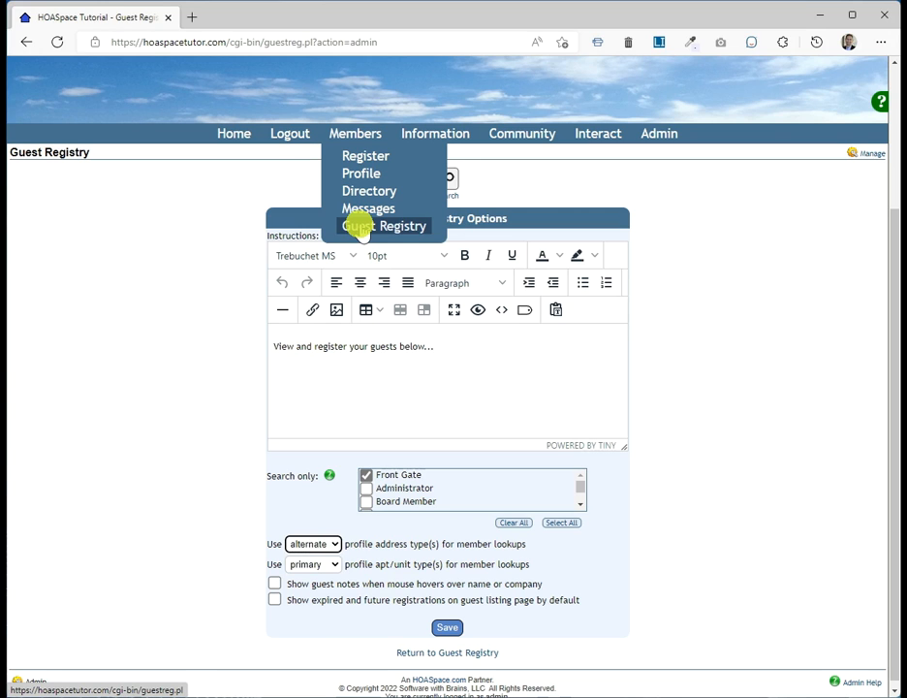
pyautogui.click(358, 226)
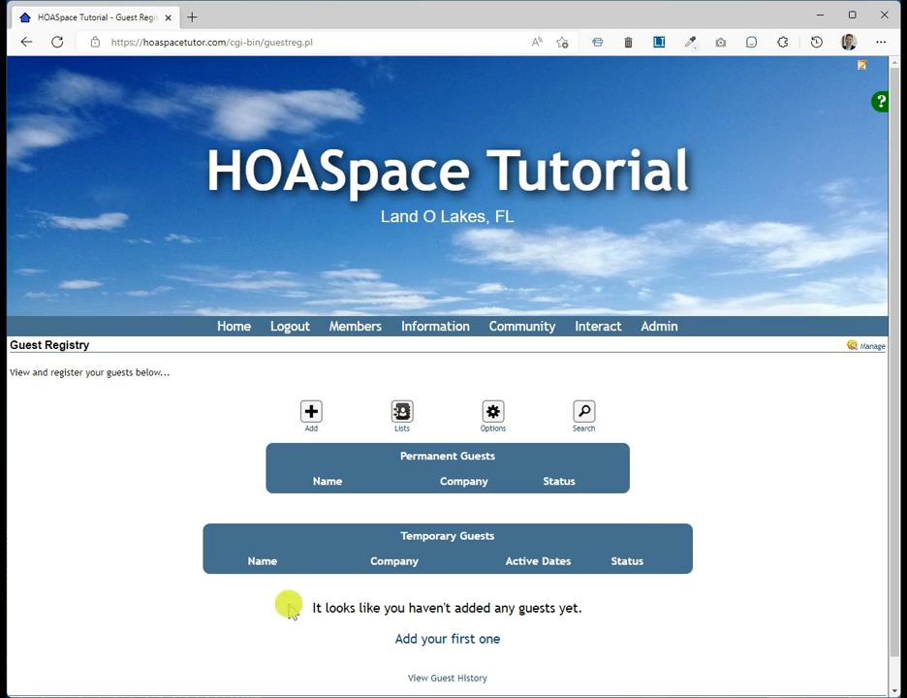
# Step: Log out of admin, sign in as the member with saved credentials, and open Guest Registry
pyautogui.click(281, 324)
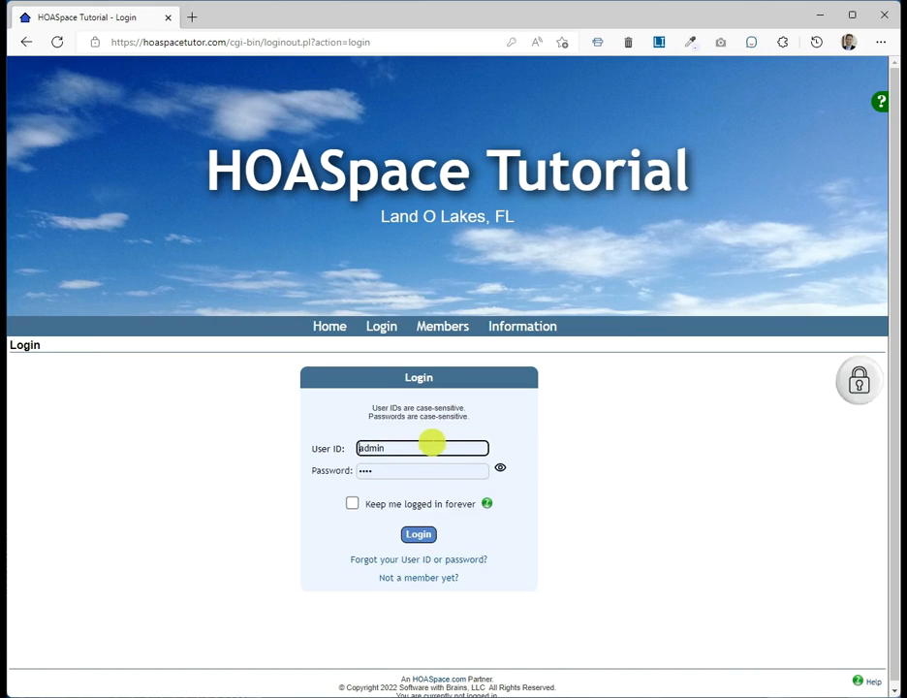
pyautogui.click(323, 443)
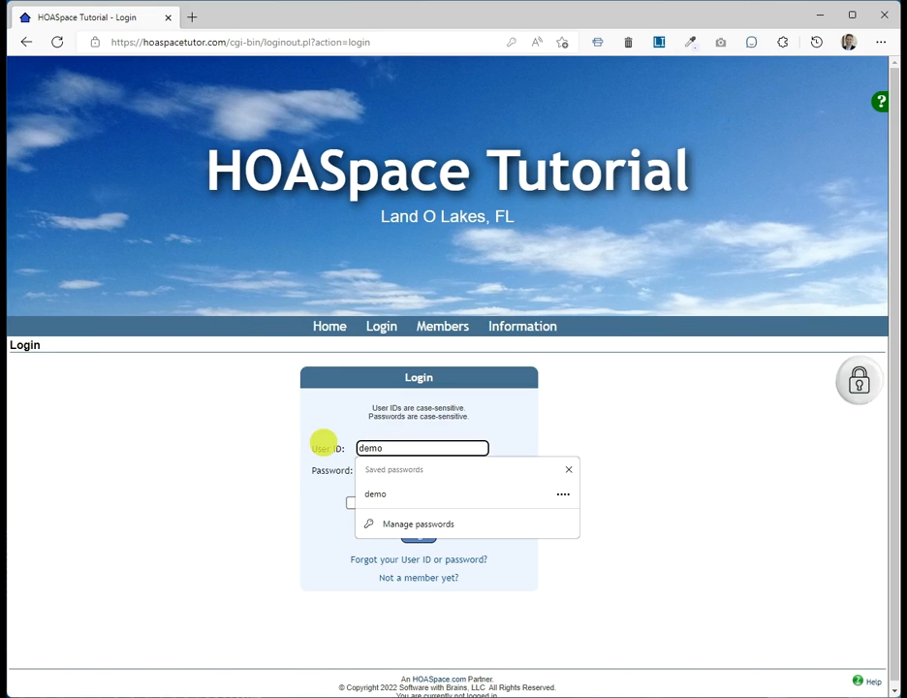
pyautogui.click(375, 493)
pyautogui.click(414, 532)
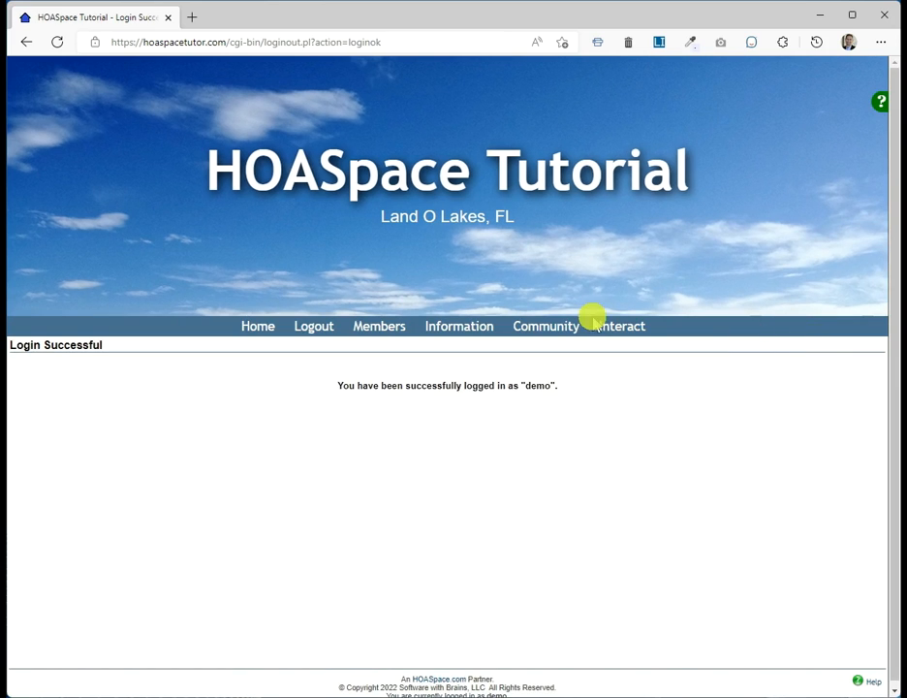
pyautogui.moveTo(382, 324)
pyautogui.click(401, 417)
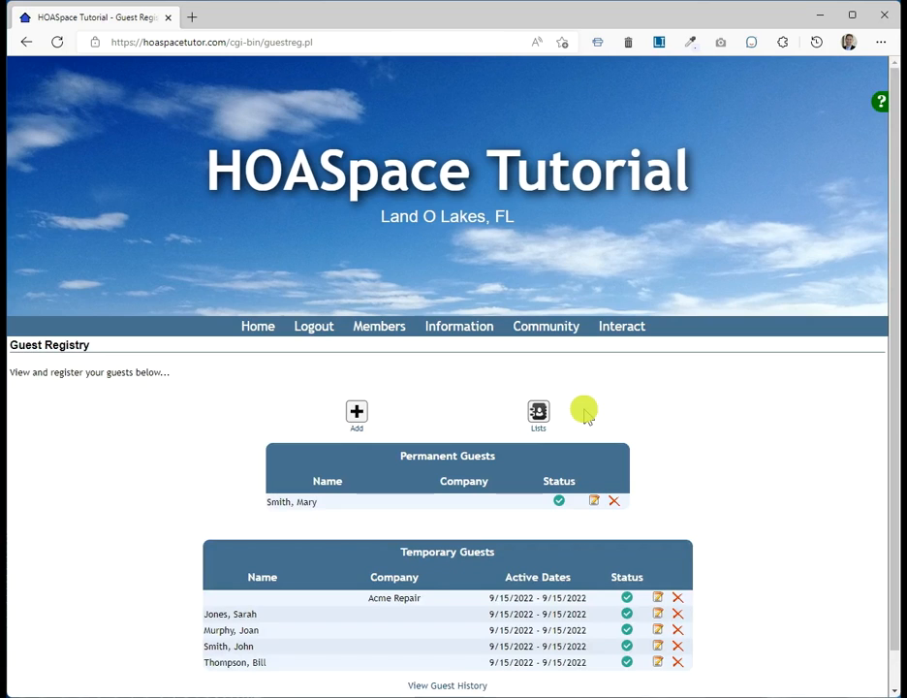
# Step: Scroll down to see the five temporary guests dated 9/15/2022, including Acme Repair
pyautogui.scroll(-1, 585, 415)
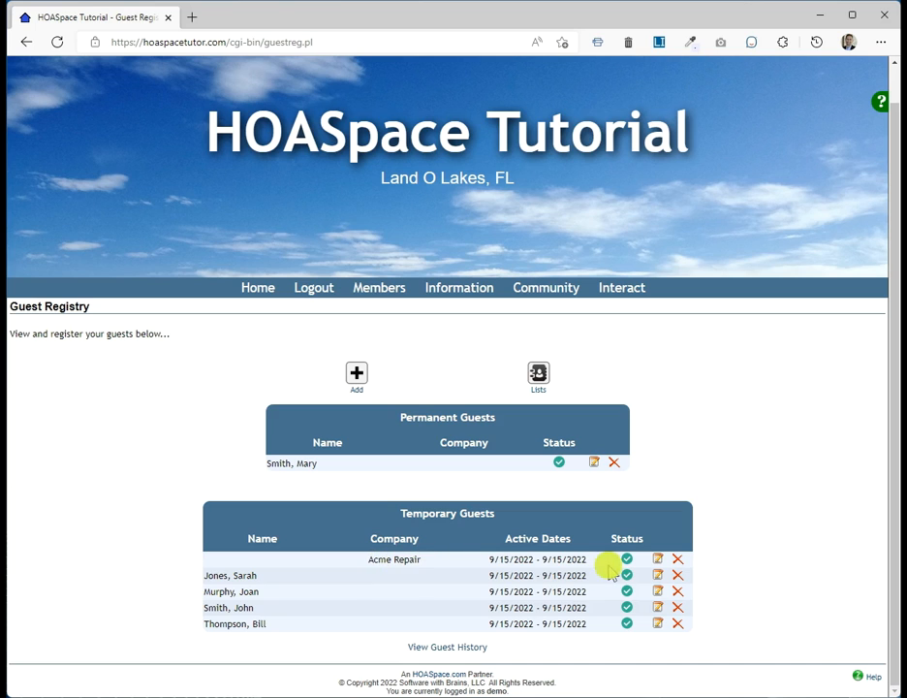
# Step: Review the Acme Repair guest, leaving Permanent unchecked, and return to the Guest Registry
pyautogui.click(657, 561)
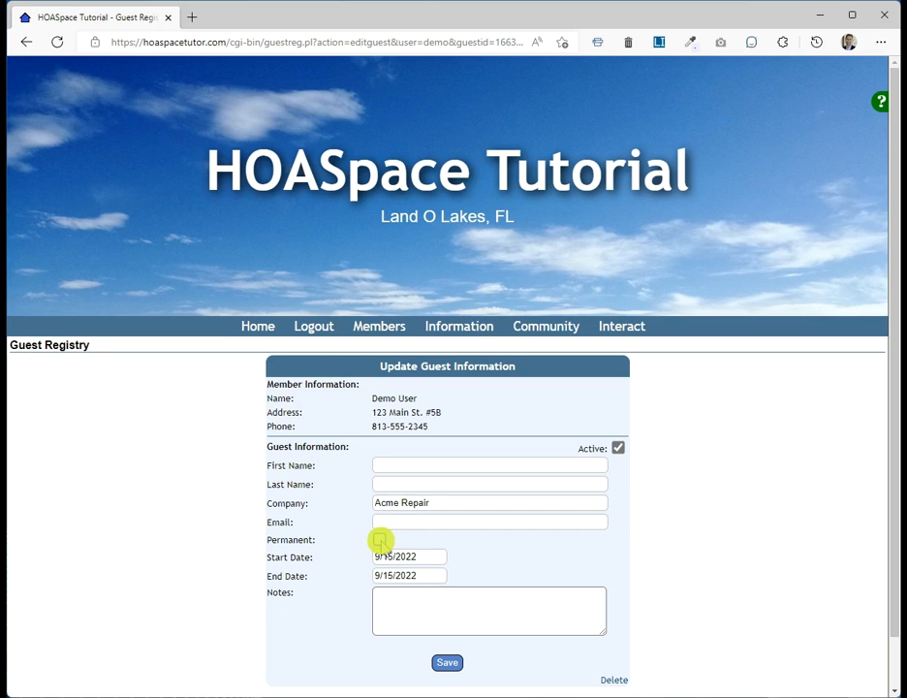
pyautogui.click(380, 539)
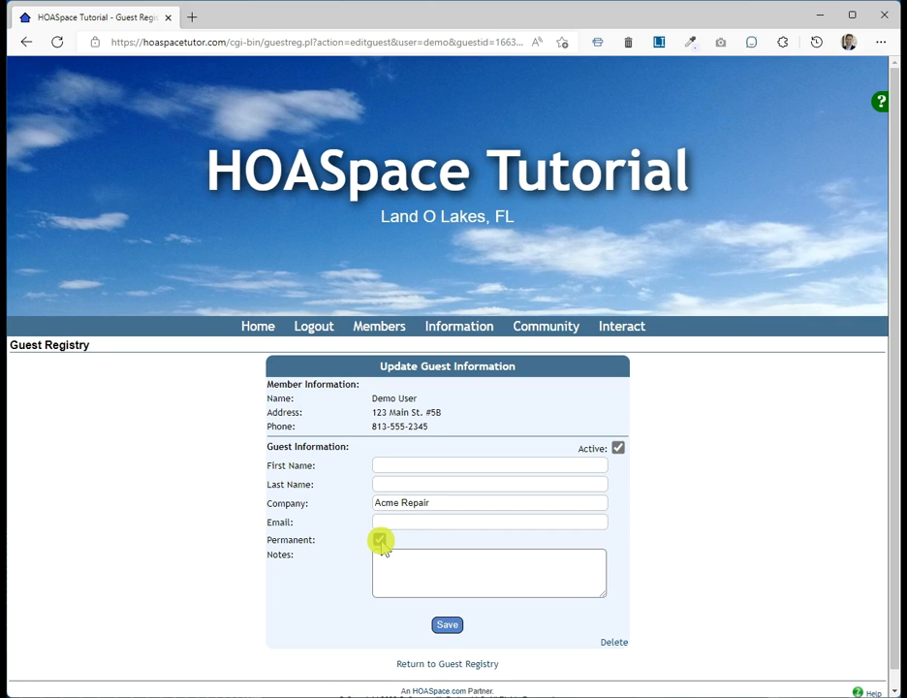
pyautogui.click(380, 540)
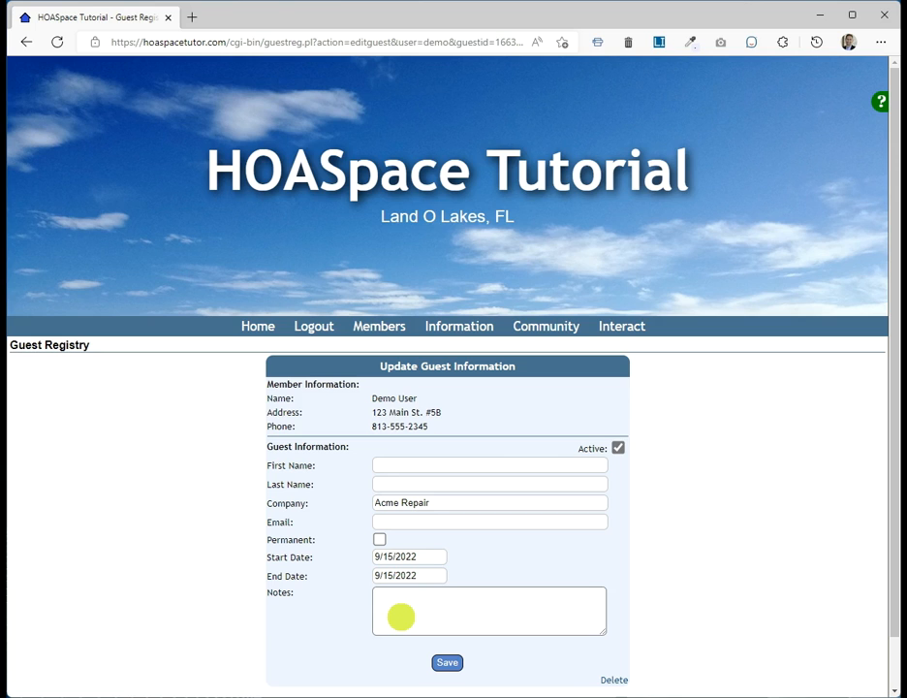
pyautogui.scroll(-1, 587, 639)
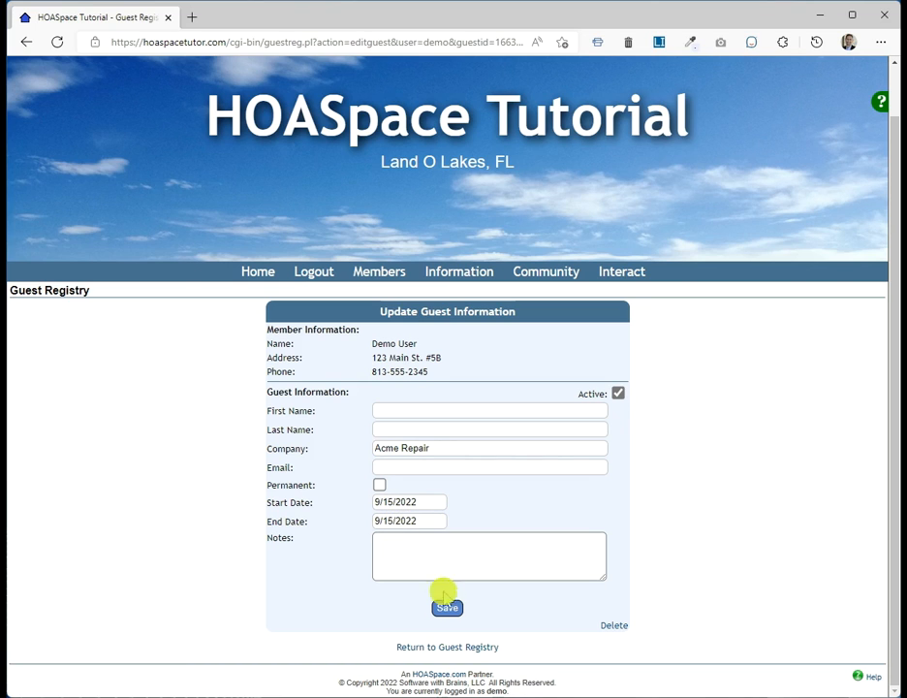
pyautogui.click(487, 648)
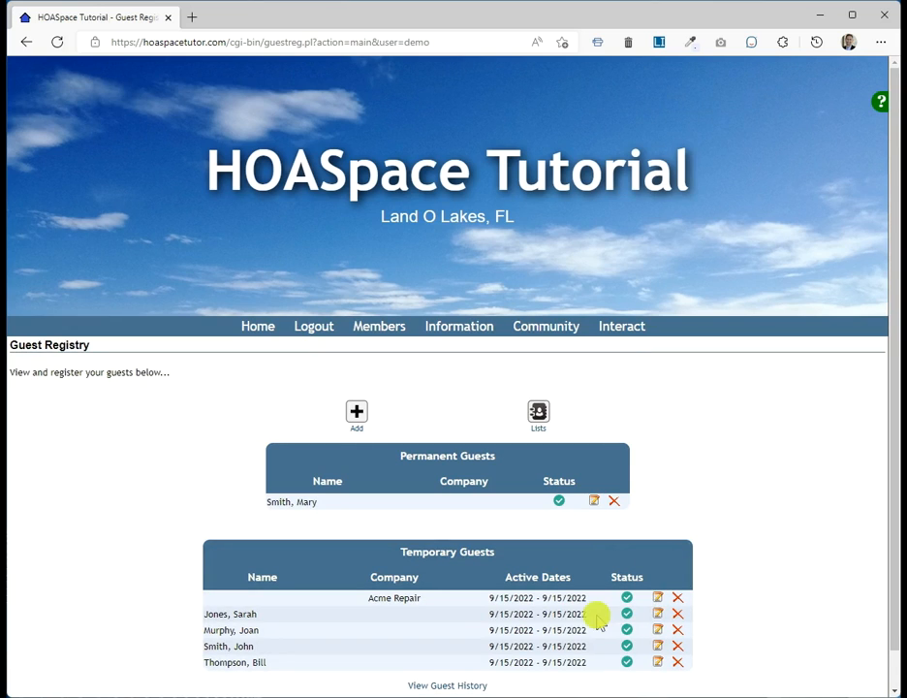
# Step: Open Manage Guest Lists to see the Birthday Party and Meeting lists
pyautogui.scroll(-1, 725, 472)
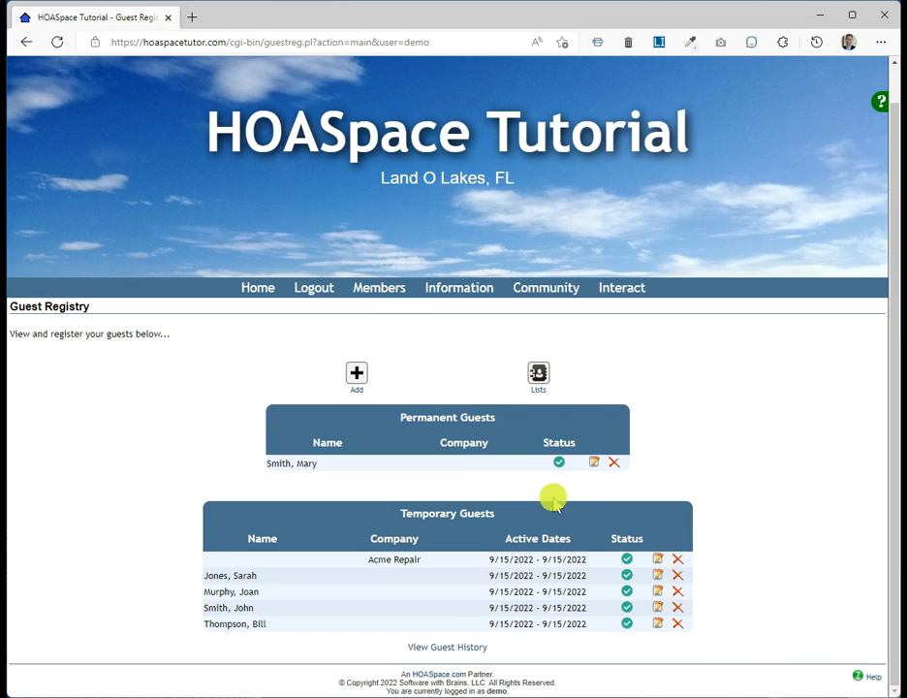
pyautogui.click(537, 380)
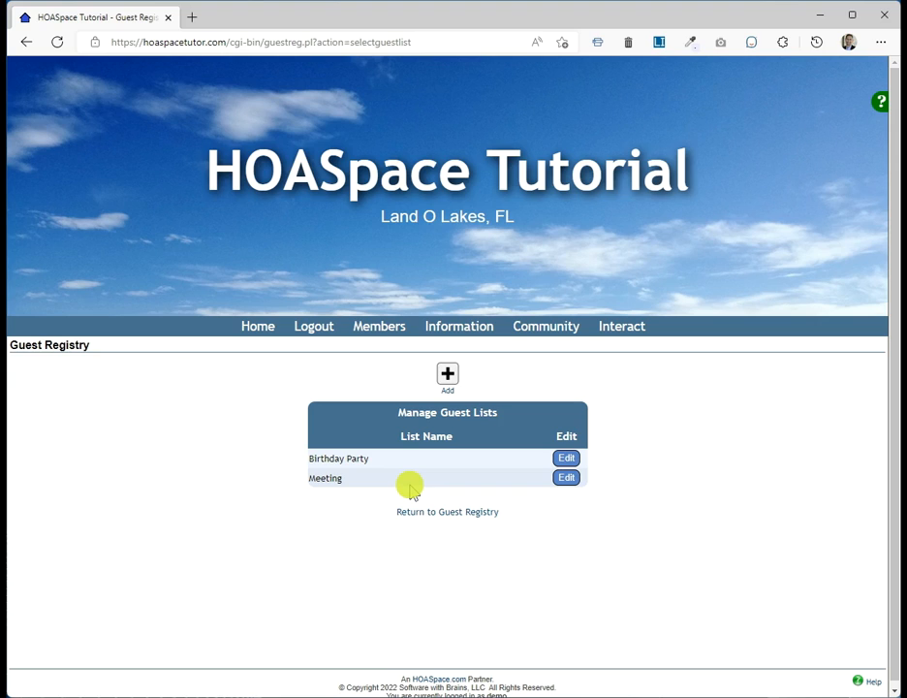
# Step: Create a new guest list named 'Another Party'
pyautogui.click(446, 374)
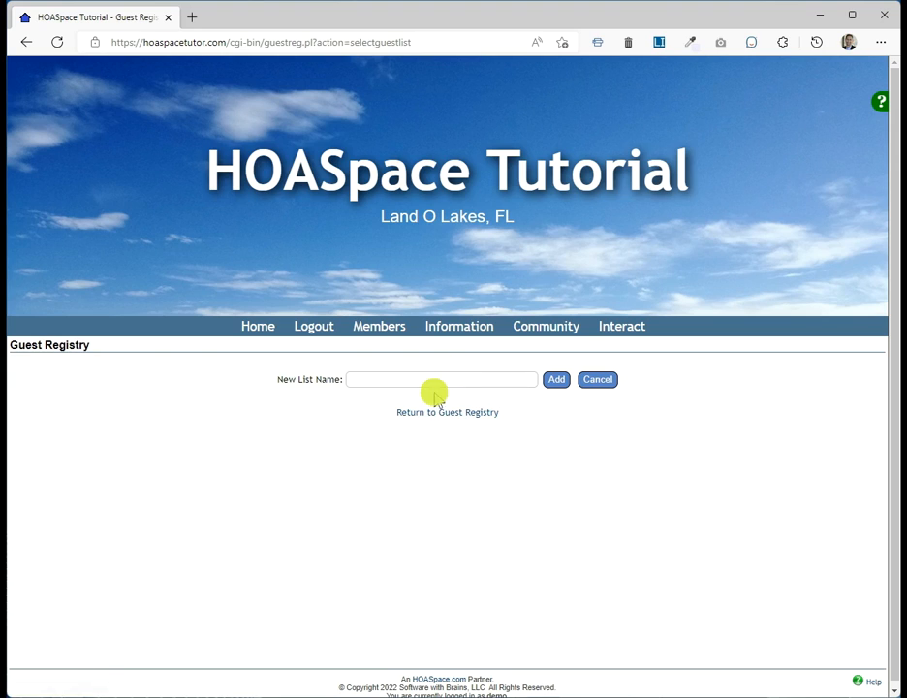
pyautogui.click(374, 380)
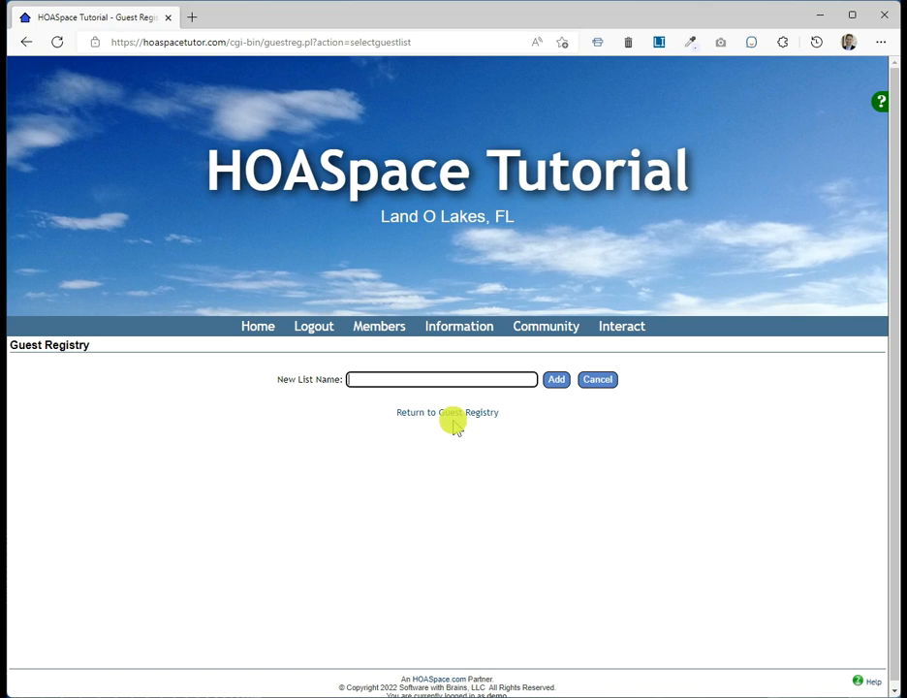
pyautogui.write('Another Party')
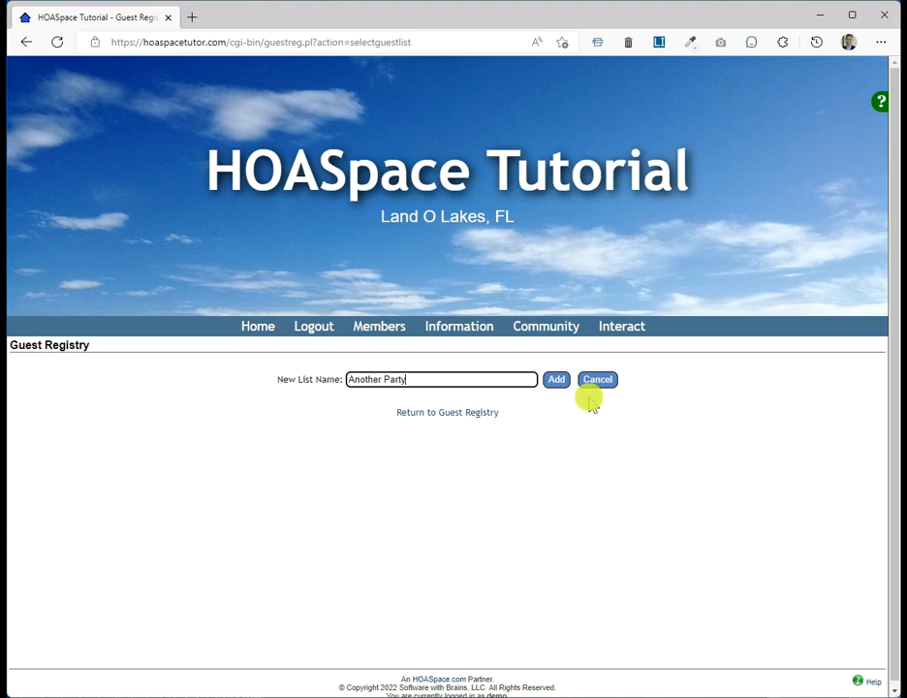
pyautogui.click(550, 379)
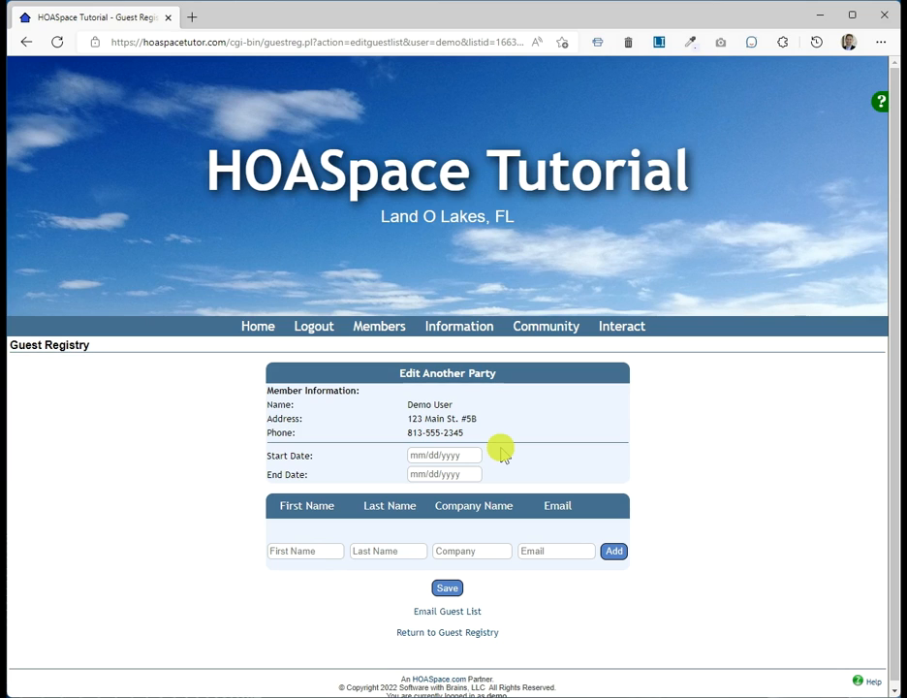
# Step: Set the Another Party list's start and end dates both to 9/16/2022
pyautogui.click(439, 455)
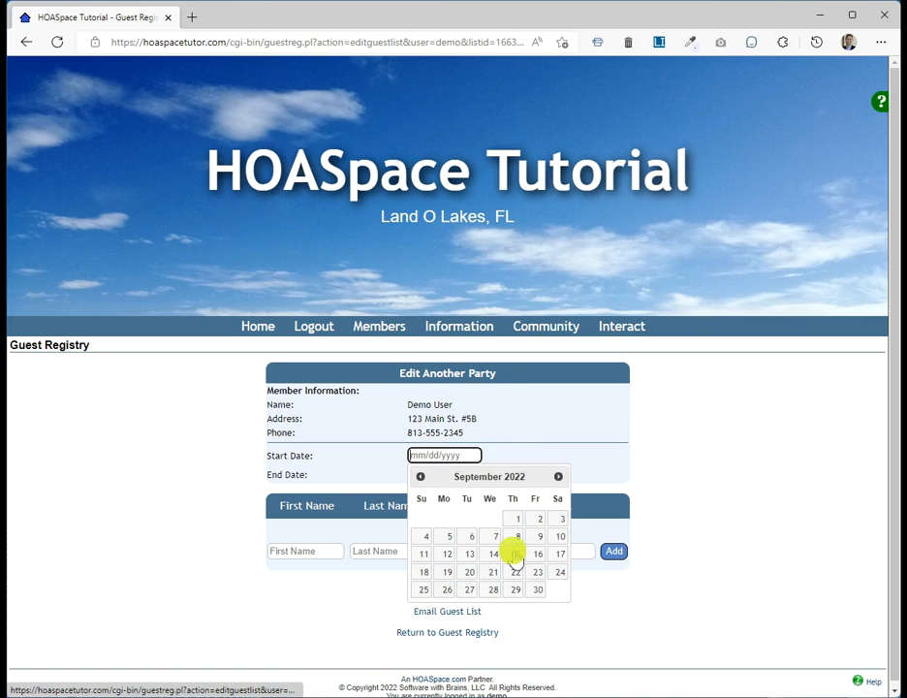
pyautogui.click(531, 552)
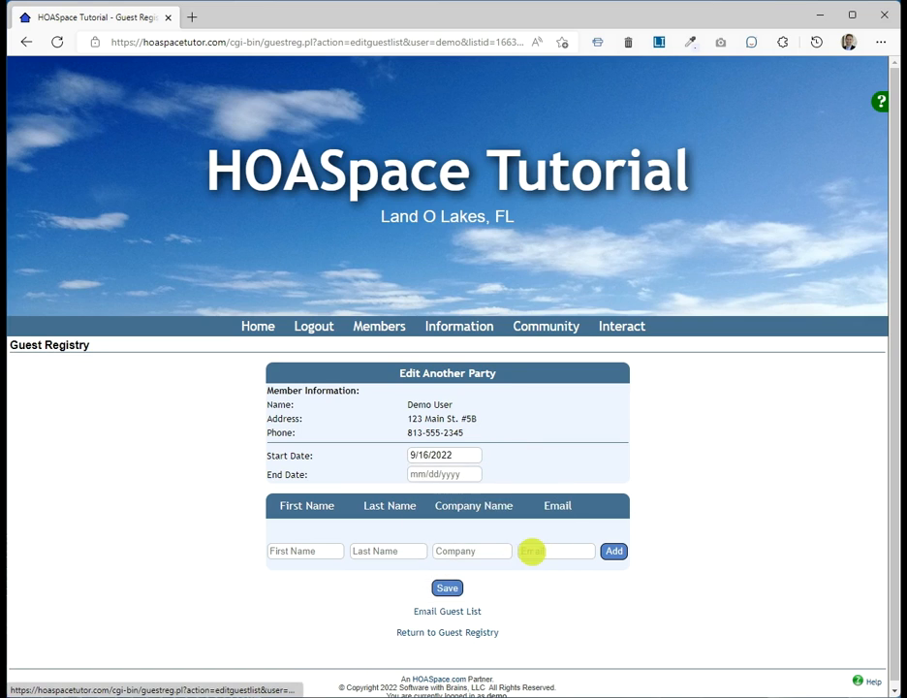
pyautogui.click(459, 475)
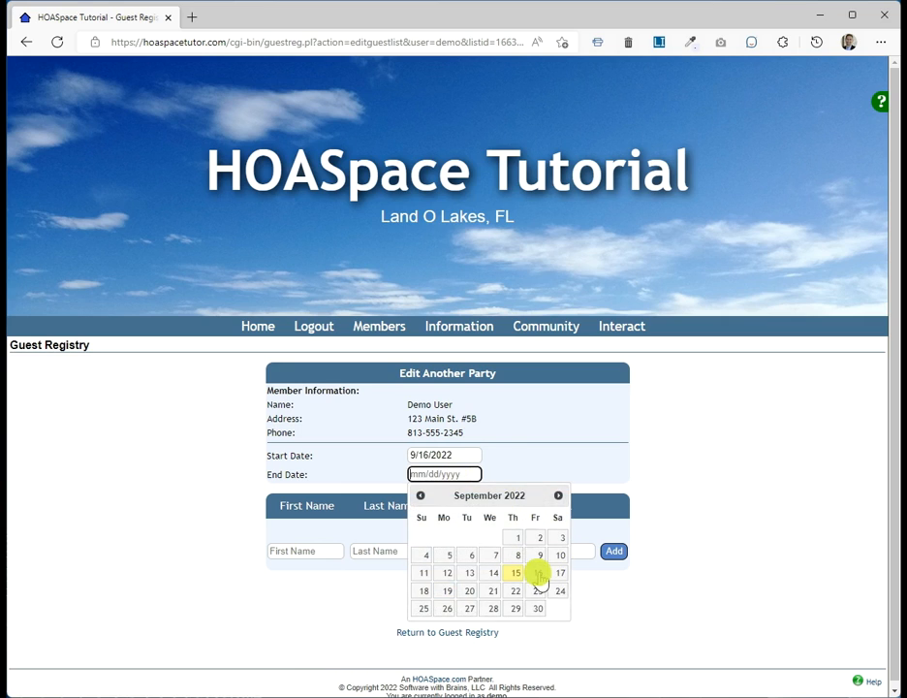
pyautogui.click(538, 574)
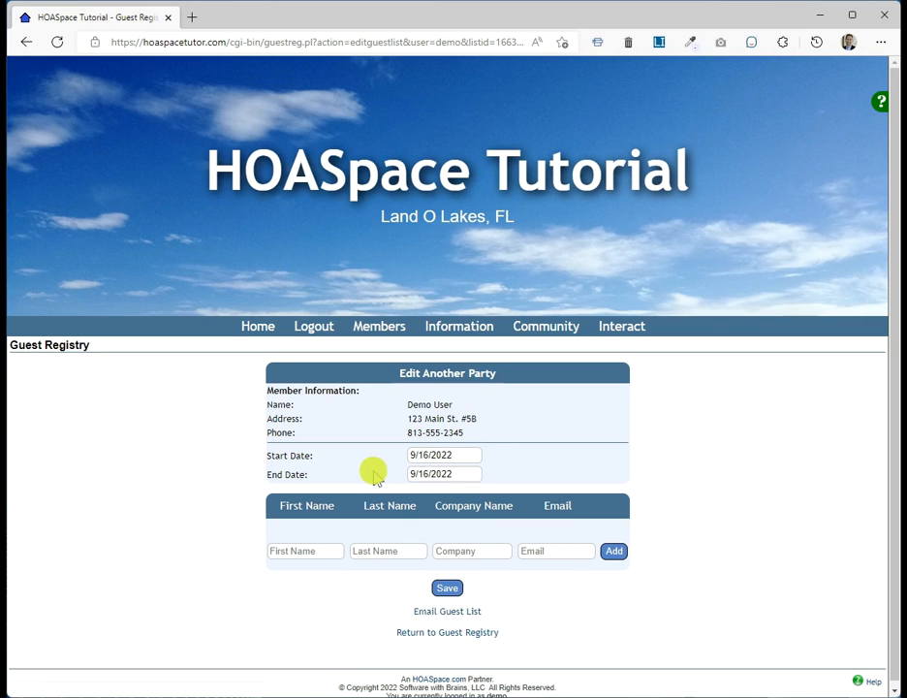
pyautogui.click(310, 550)
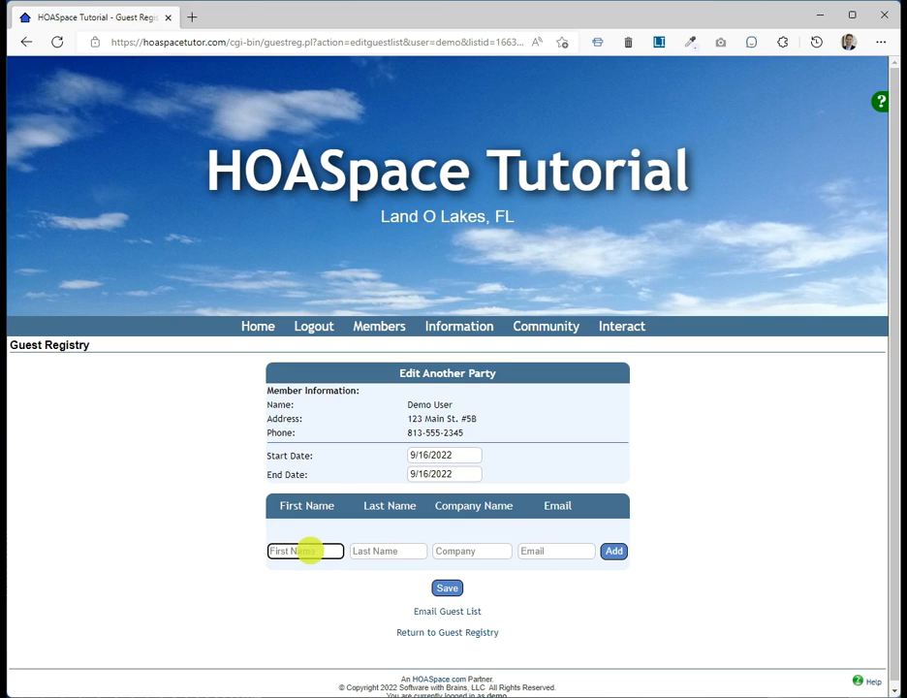
# Step: Add the first guest's first and last name to the Another Party list, leaving company and email blank
pyautogui.press('Tab')
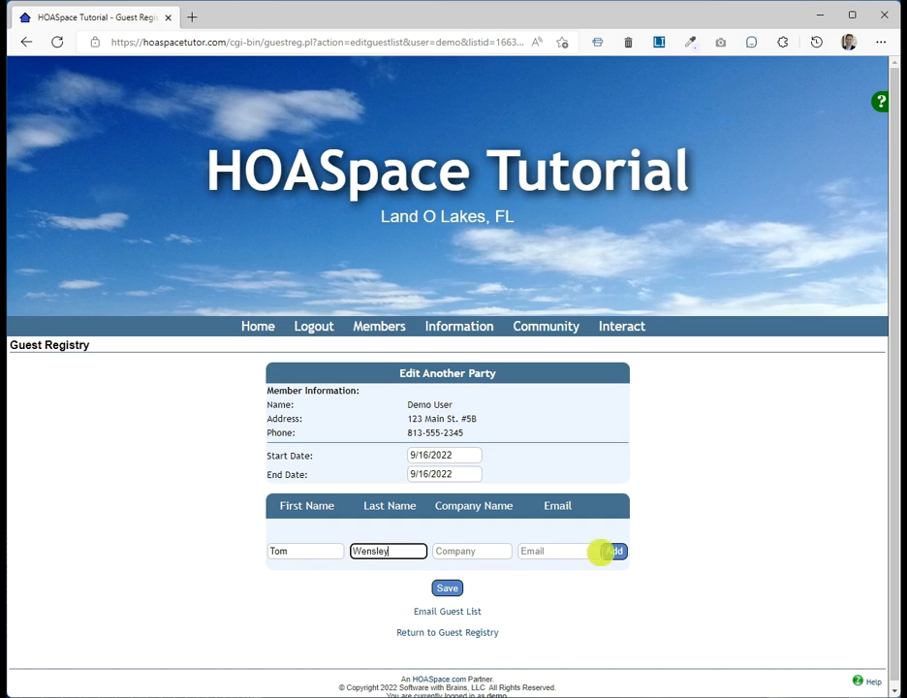
pyautogui.click(549, 551)
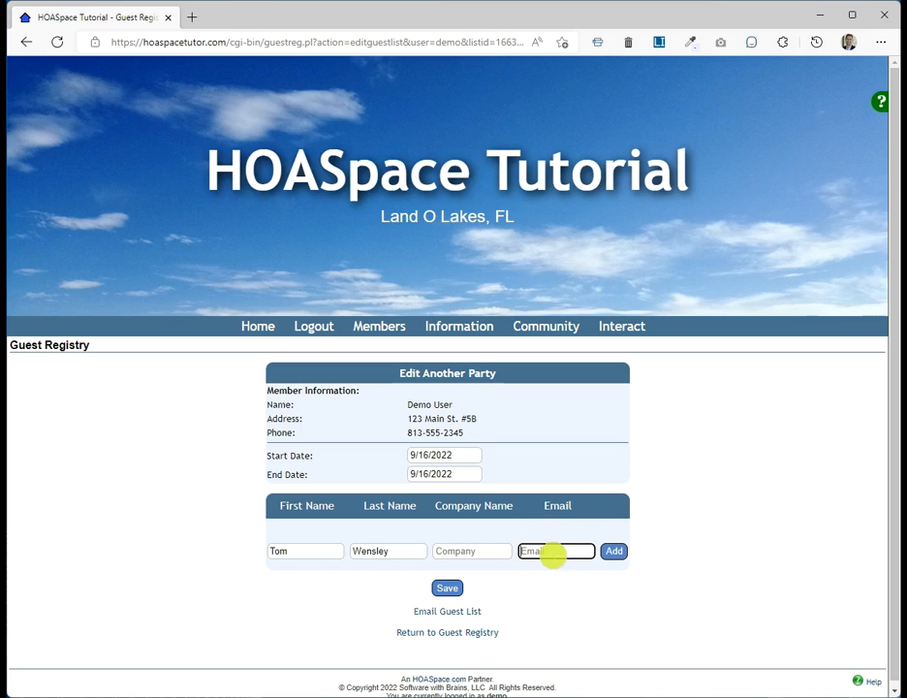
pyautogui.click(613, 553)
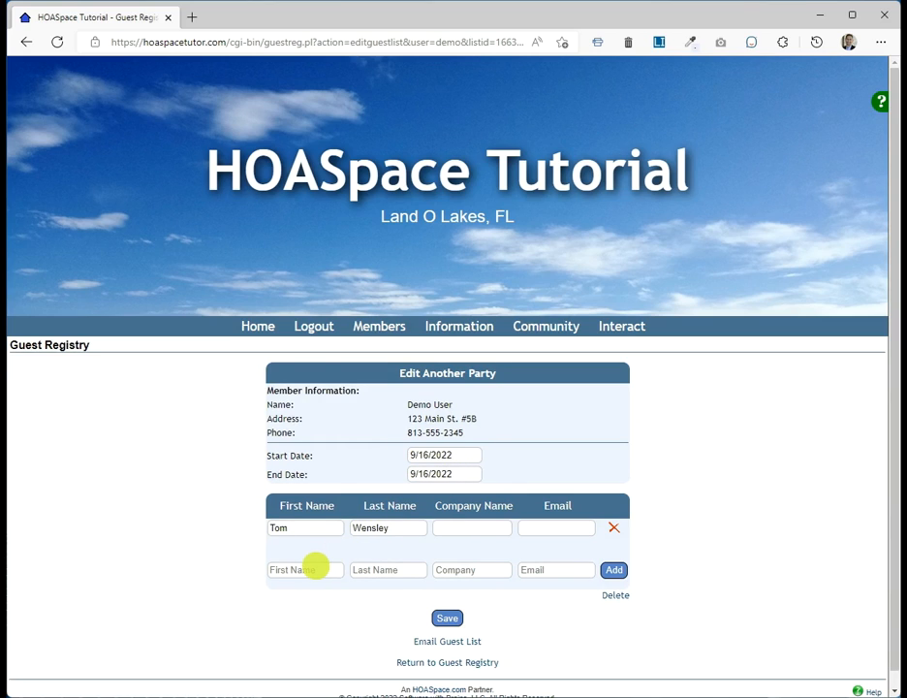
# Step: Add a second guest by first and last name, then go back to the Guest Registry
pyautogui.click(315, 568)
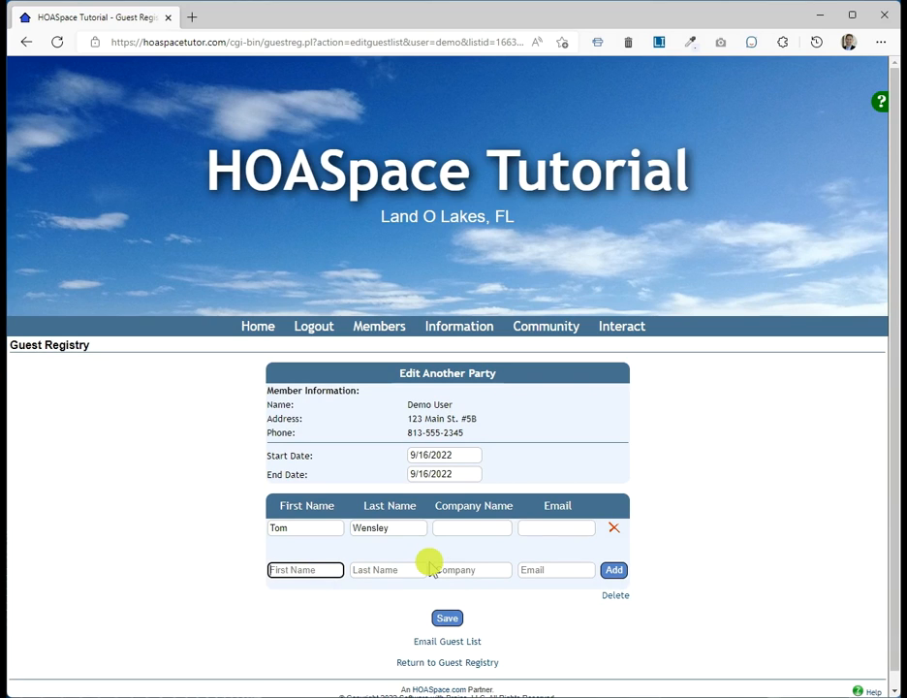
pyautogui.press('Tab')
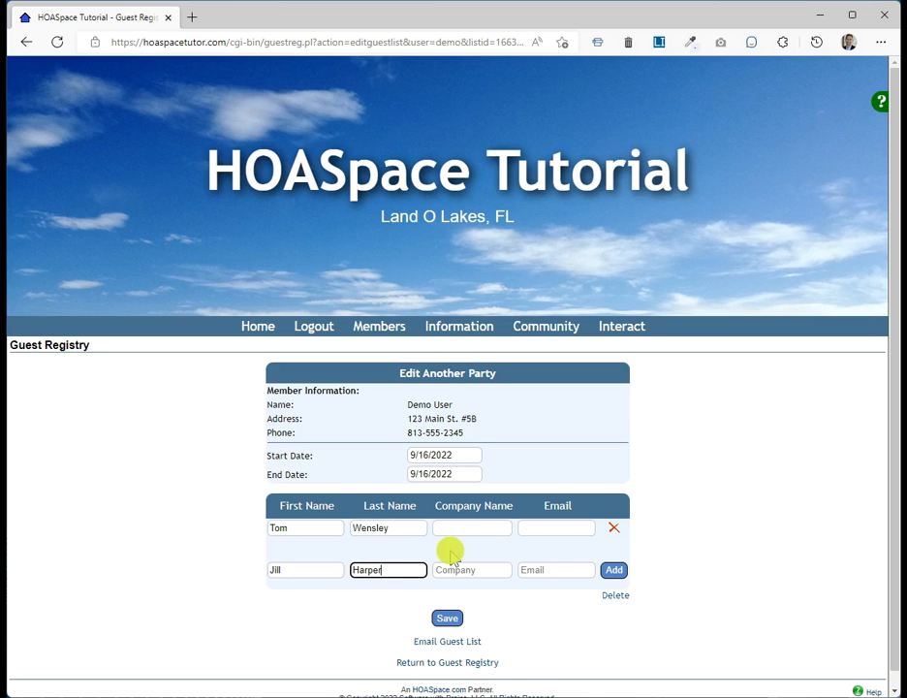
pyautogui.click(613, 571)
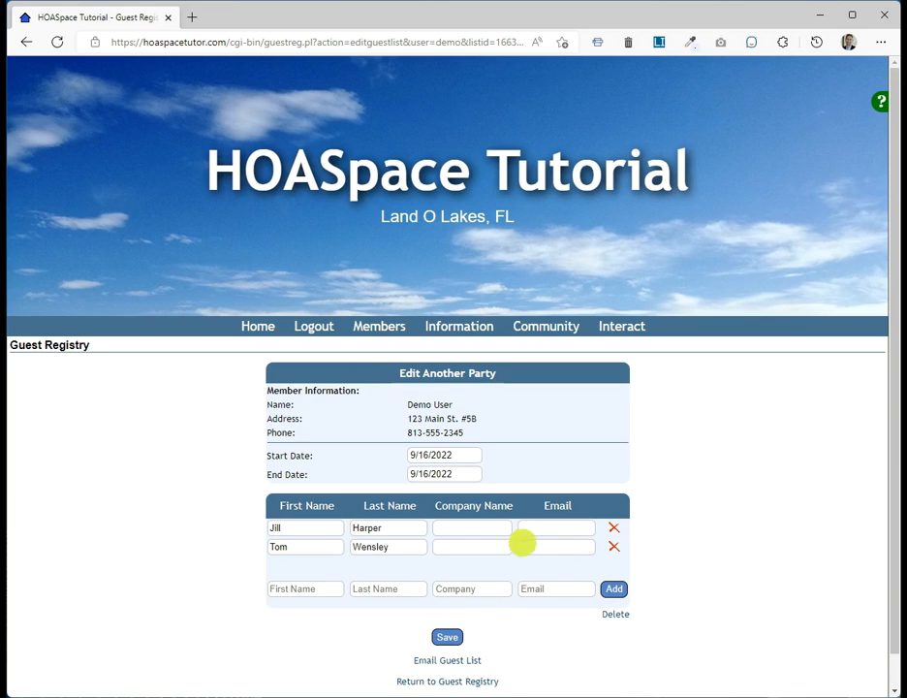
pyautogui.click(386, 530)
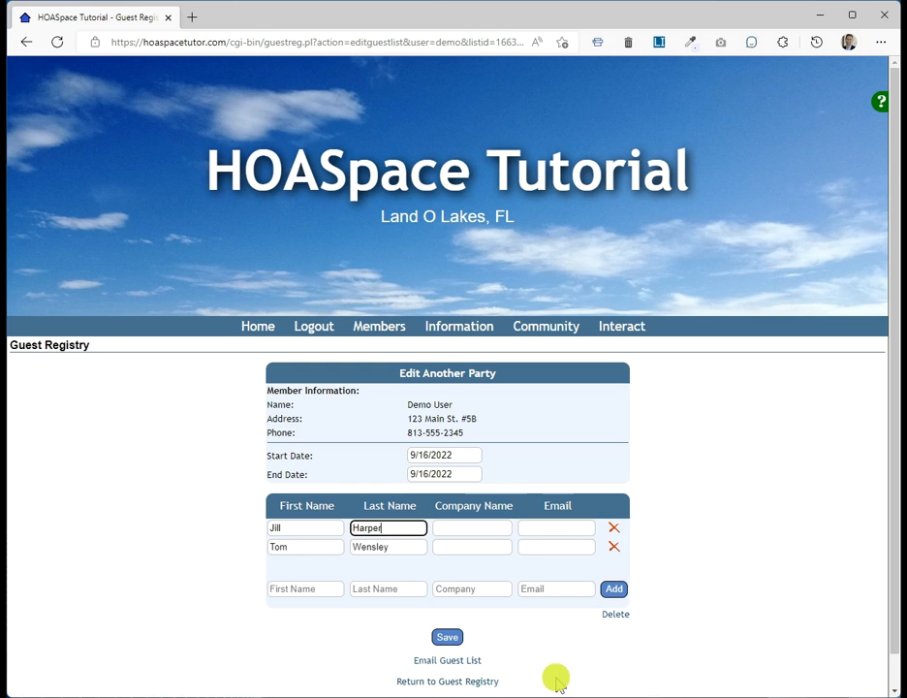
pyautogui.click(427, 681)
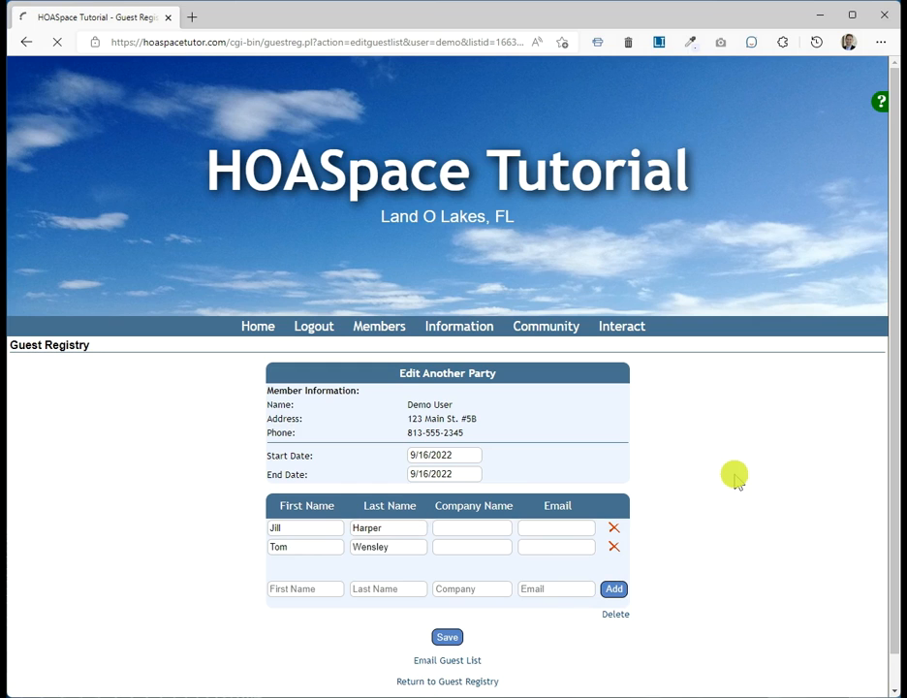
# Step: Scroll the Guest Registry and read the Outside Active Date Range tooltip on the red status icons
pyautogui.scroll(-1, 681, 510)
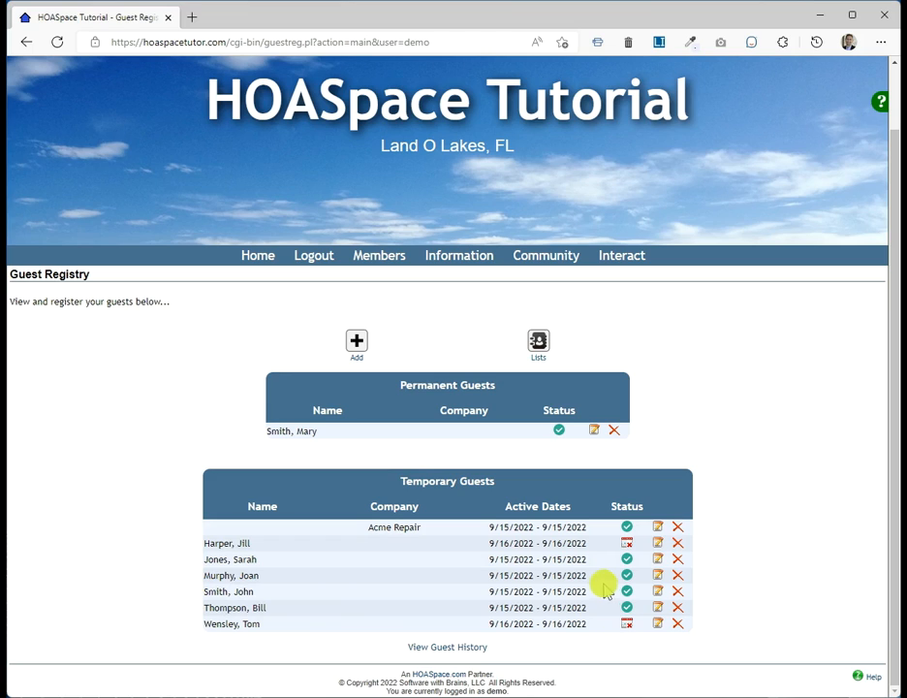
pyautogui.moveTo(628, 545)
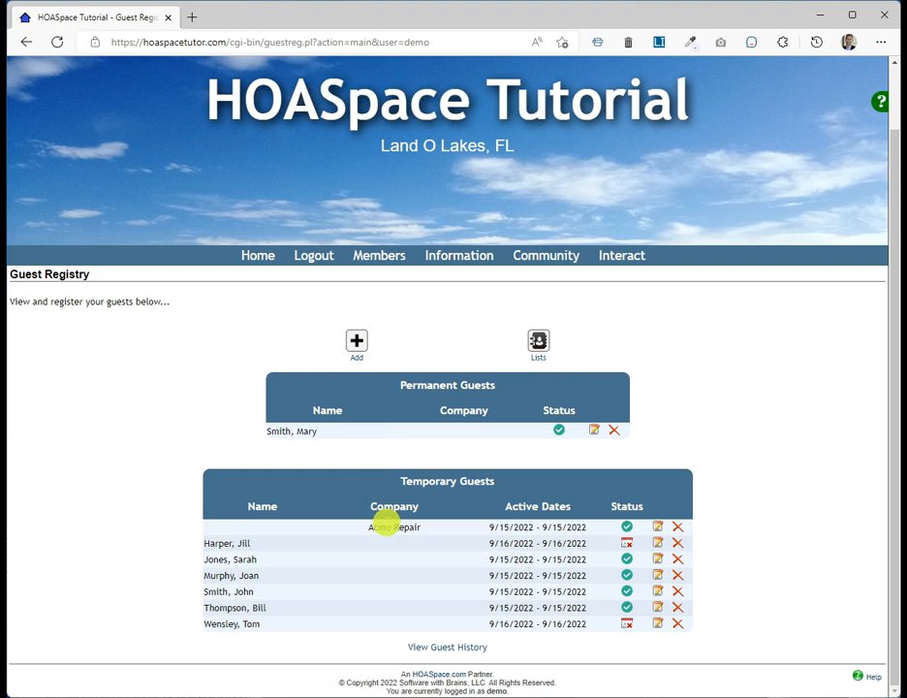
pyautogui.click(657, 525)
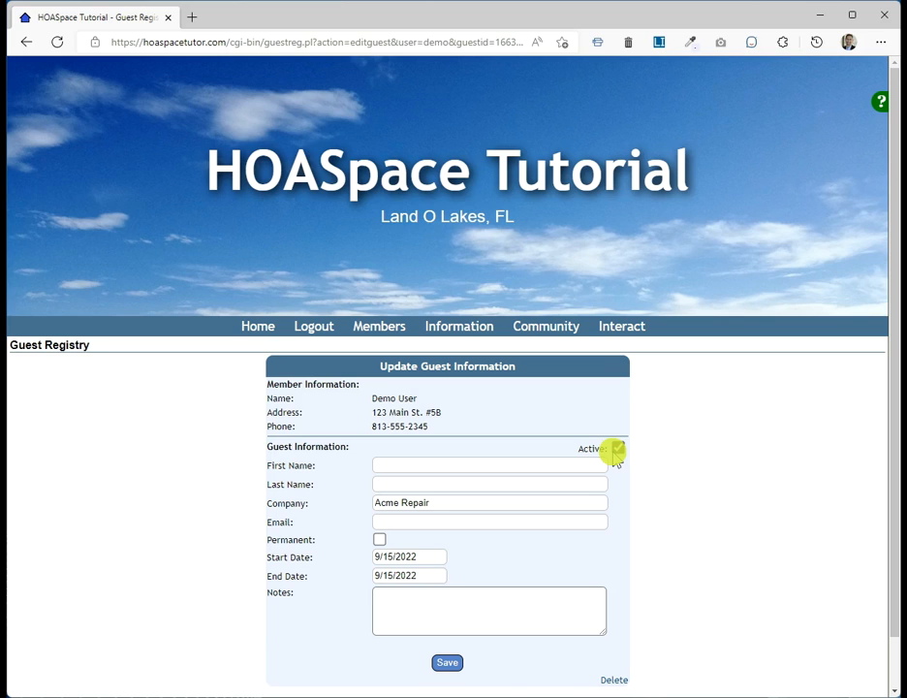
pyautogui.scroll(-1, 604, 506)
pyautogui.click(444, 643)
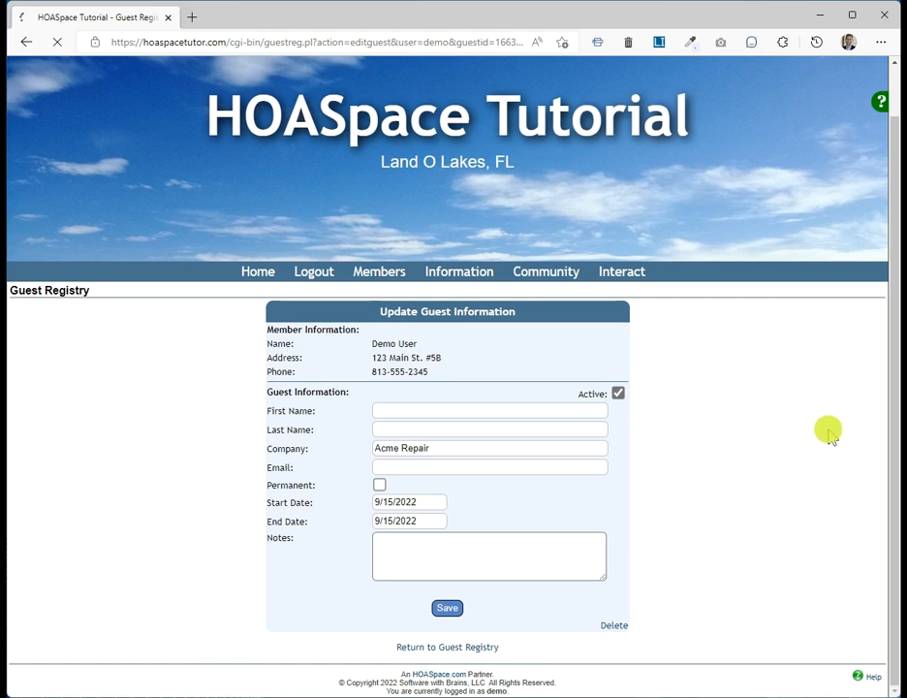
pyautogui.scroll(-1, 691, 593)
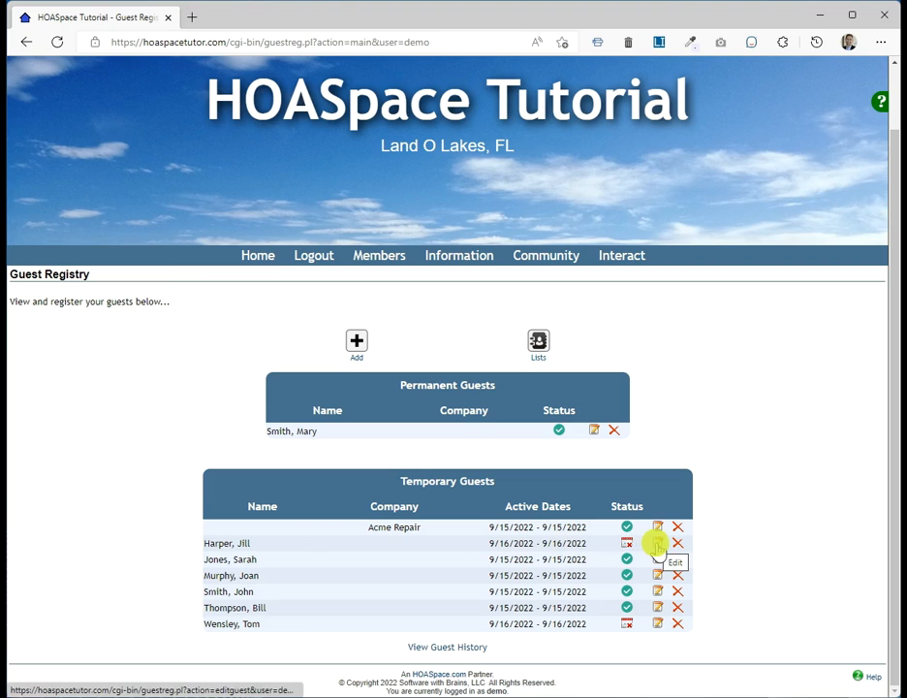
pyautogui.click(657, 546)
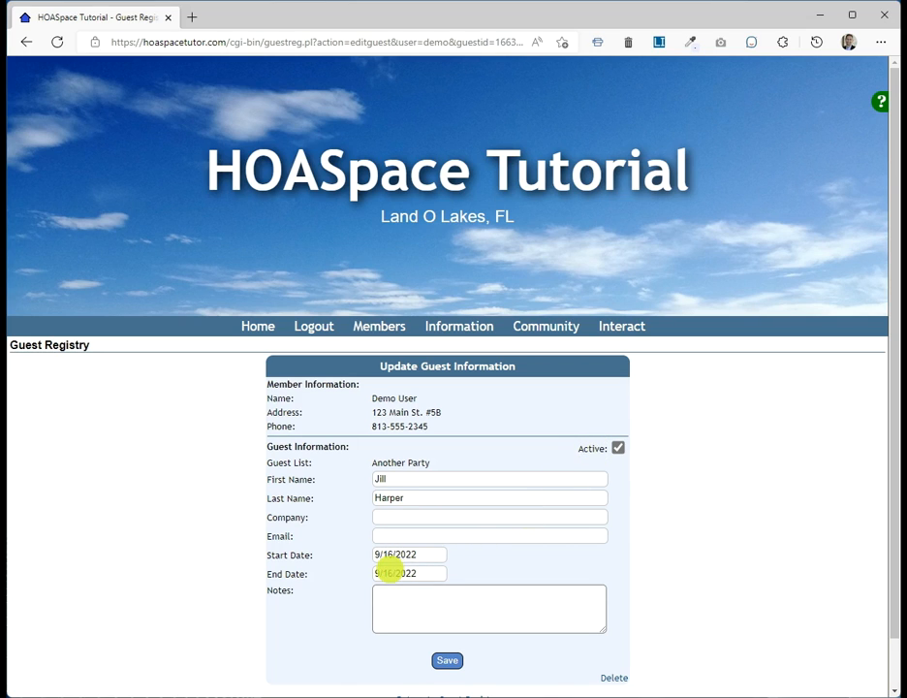
pyautogui.scroll(-1, 673, 519)
pyautogui.click(441, 646)
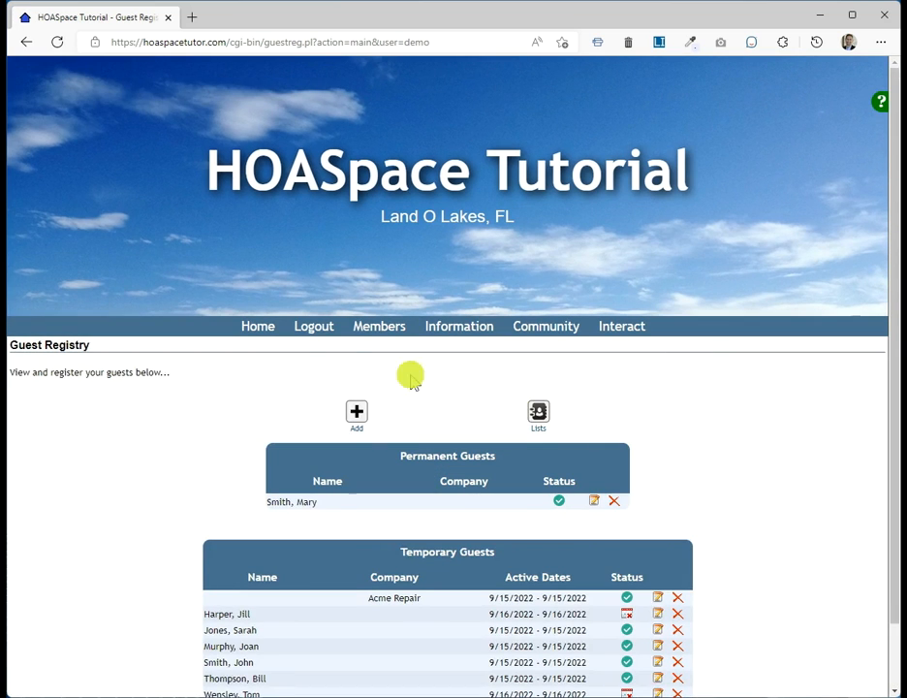
# Step: Log out, sign in with the gate staff user ID, and open Members > Guest Registry
pyautogui.click(315, 328)
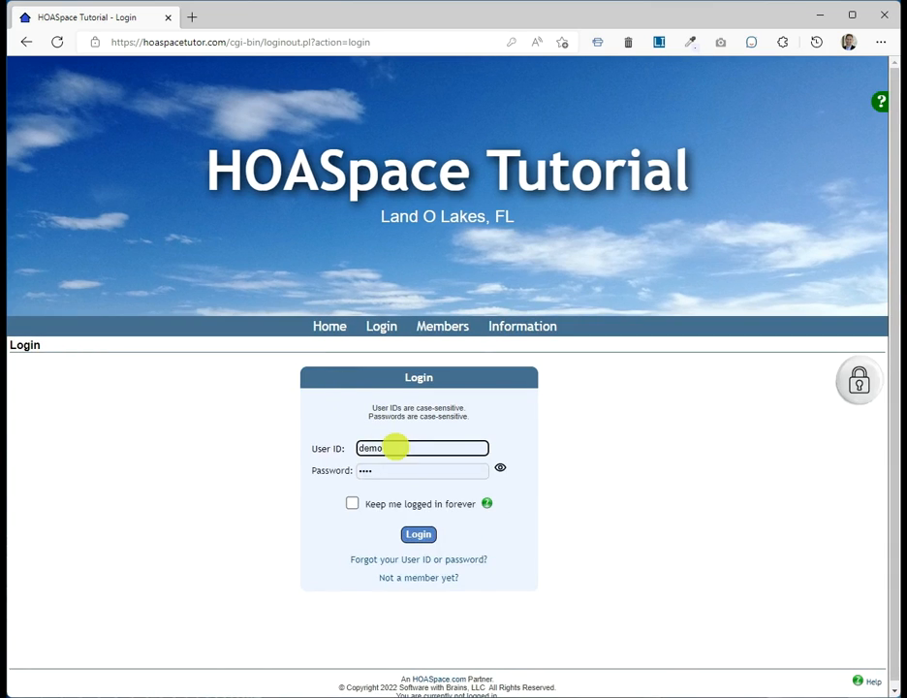
pyautogui.doubleClick(396, 447)
pyautogui.write('gate')
pyautogui.click(284, 479)
pyautogui.click(417, 533)
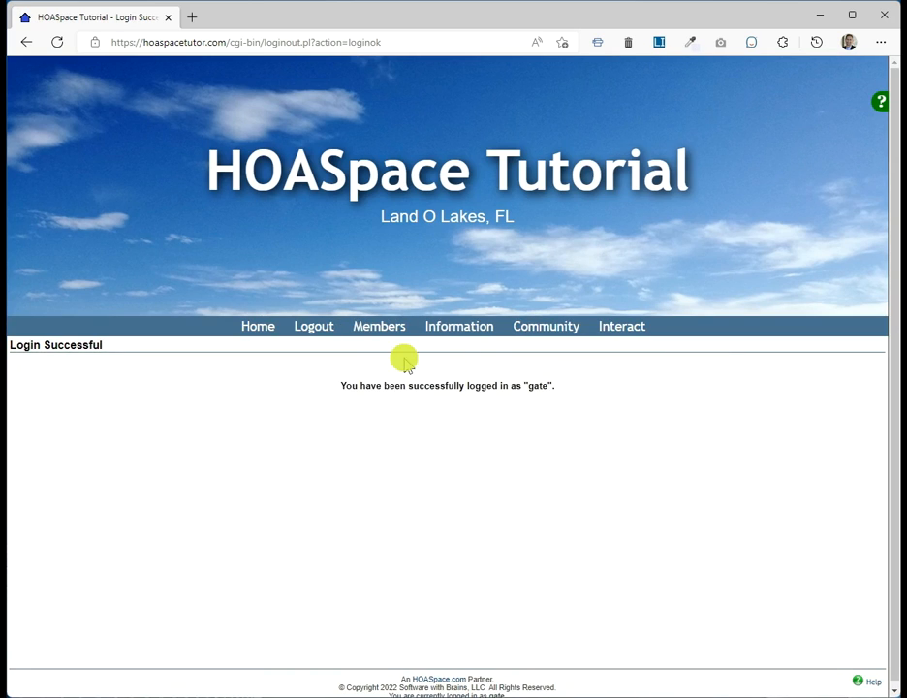
pyautogui.moveTo(383, 330)
pyautogui.click(384, 419)
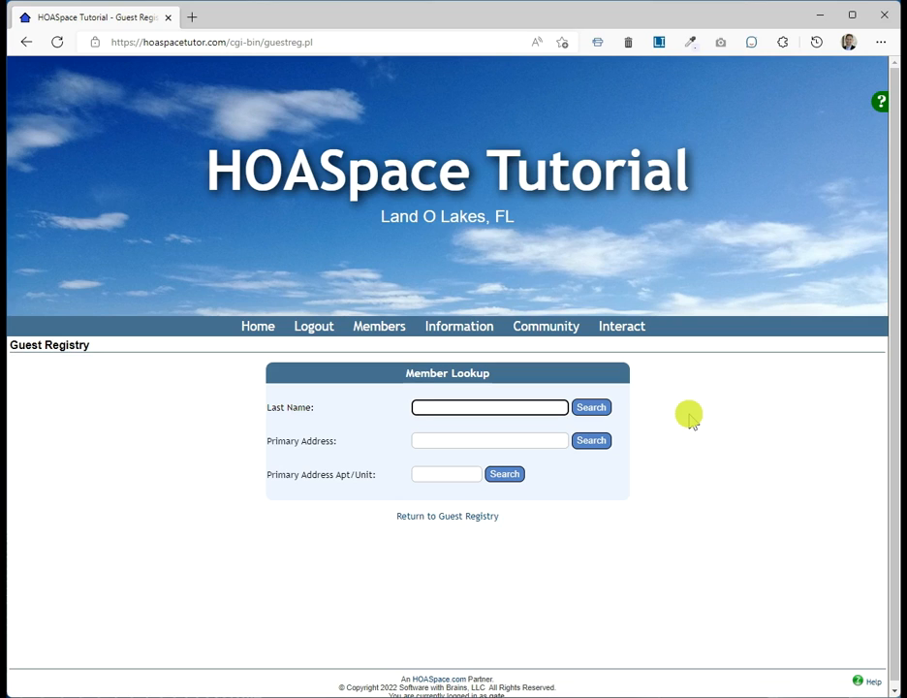
# Step: Search the Member Lookup by the demo member's last name, returning a single matching member
pyautogui.moveTo(379, 325)
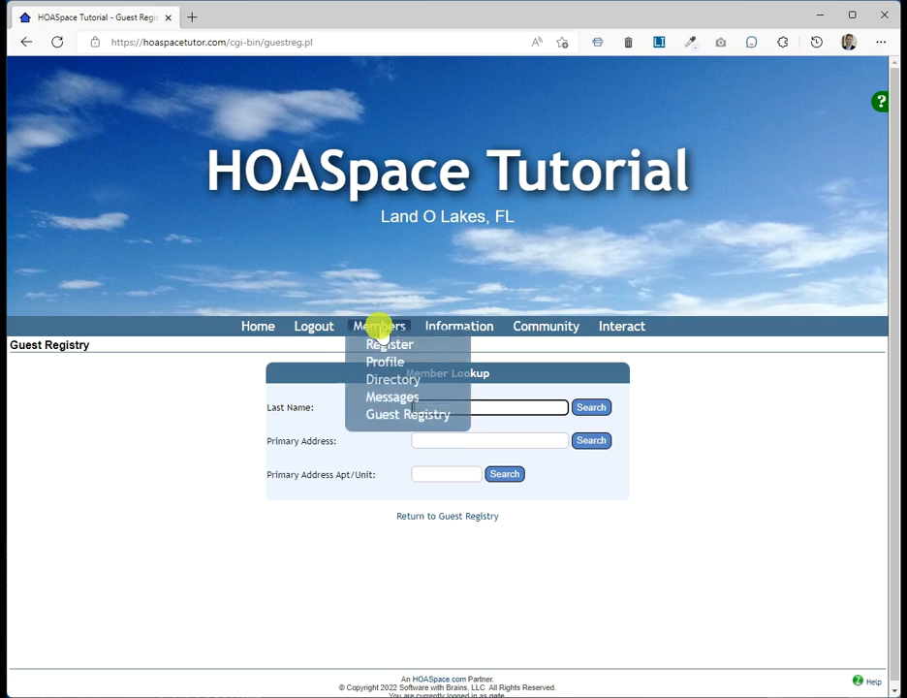
pyautogui.click(391, 424)
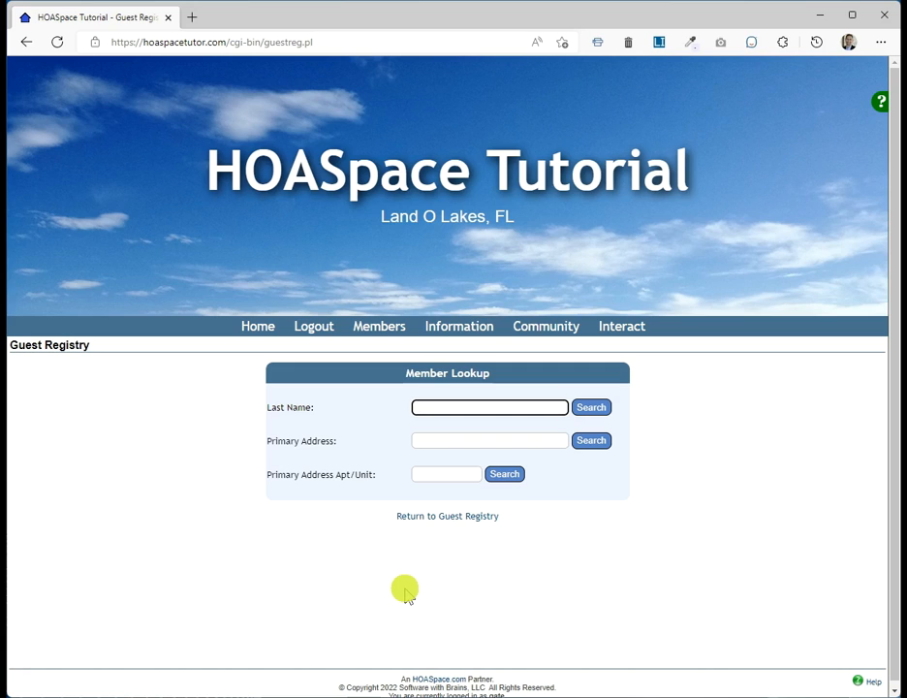
pyautogui.write('user')
pyautogui.click(587, 408)
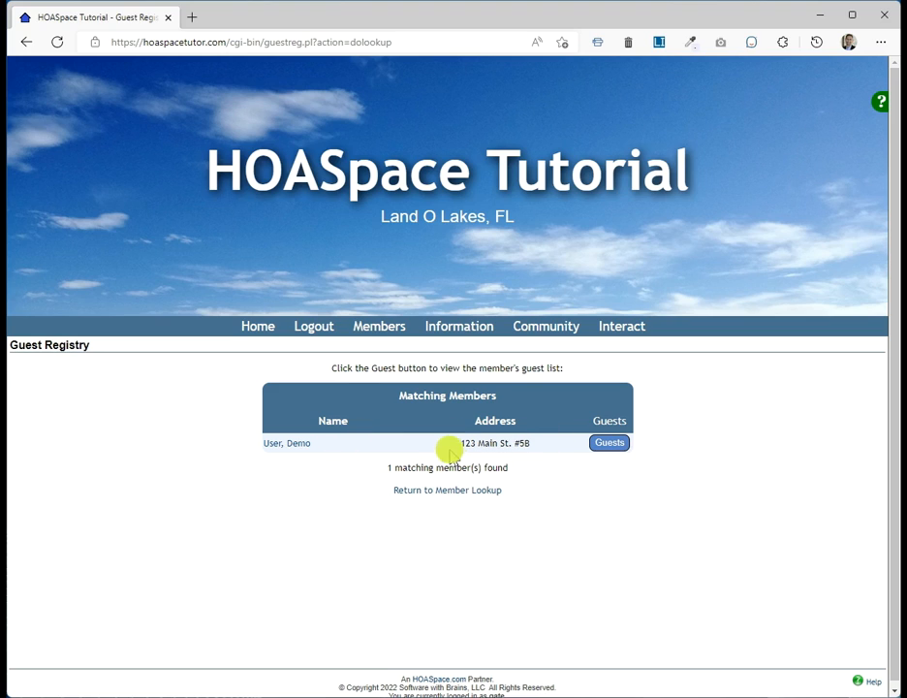
# Step: Open the matched member's guest list and toggle Show expired and future registrations on, then off
pyautogui.click(600, 446)
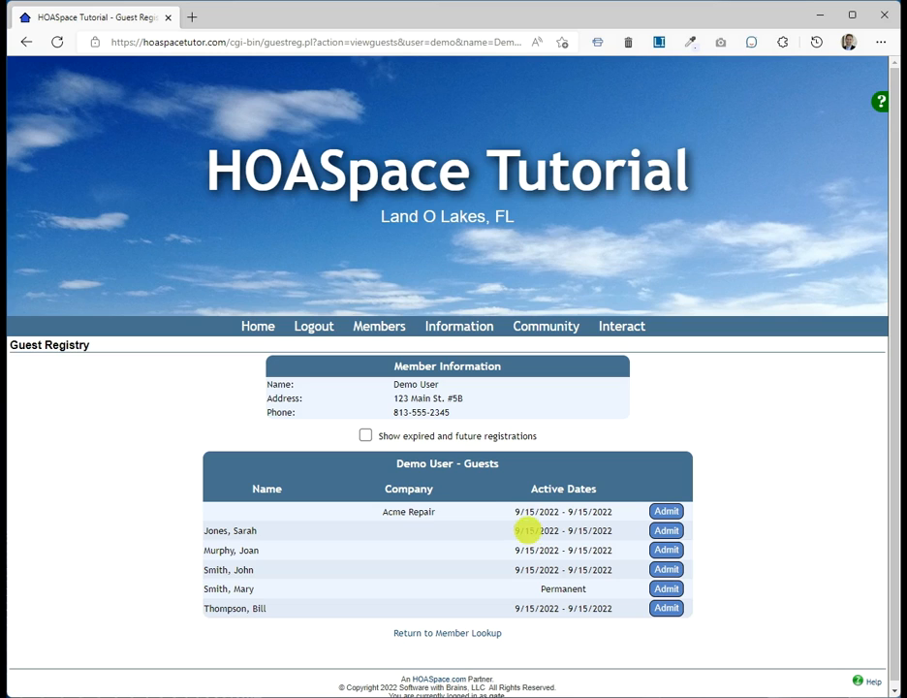
pyautogui.click(365, 436)
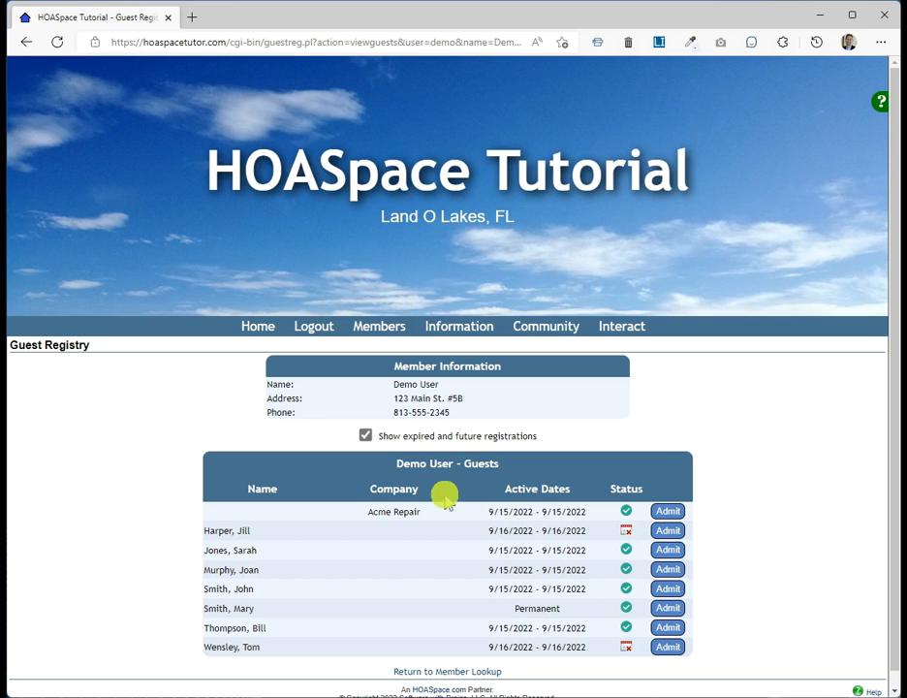
pyautogui.click(365, 437)
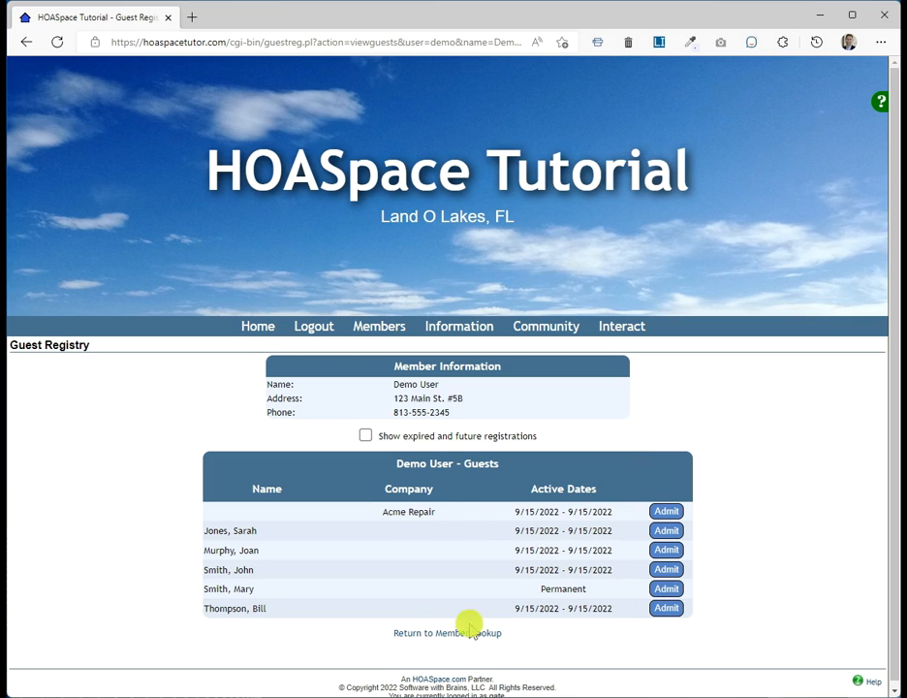
# Step: Admit the last guest on the list, return to Guest Lookup, and log out
pyautogui.click(667, 608)
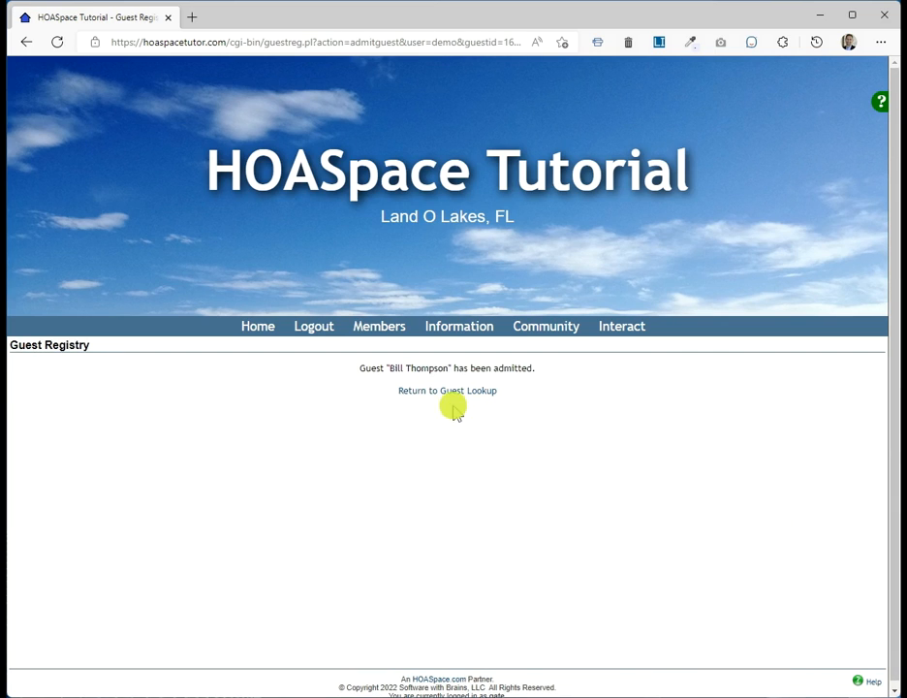
pyautogui.click(468, 391)
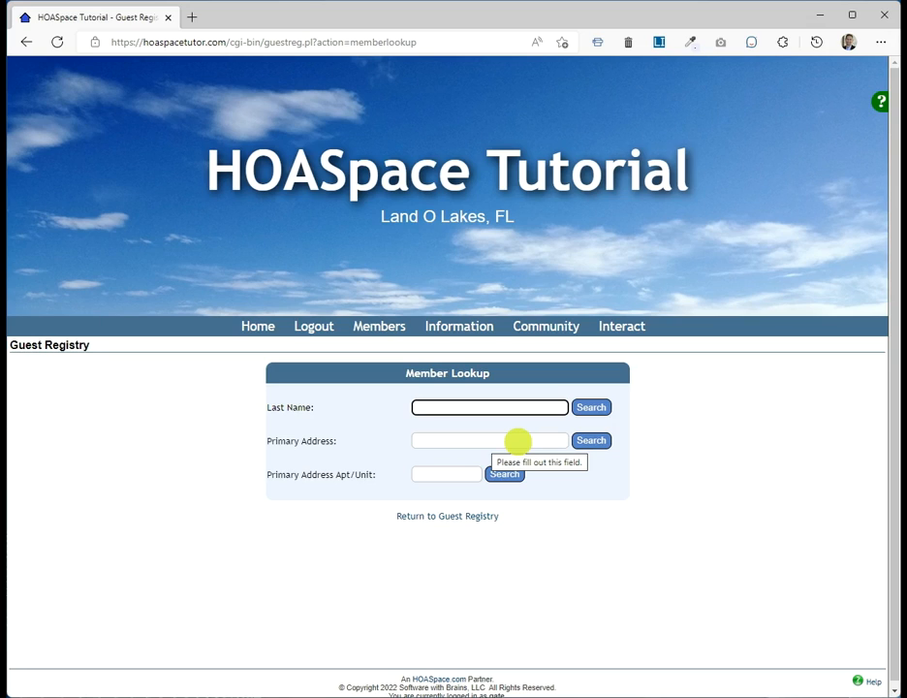
pyautogui.click(312, 328)
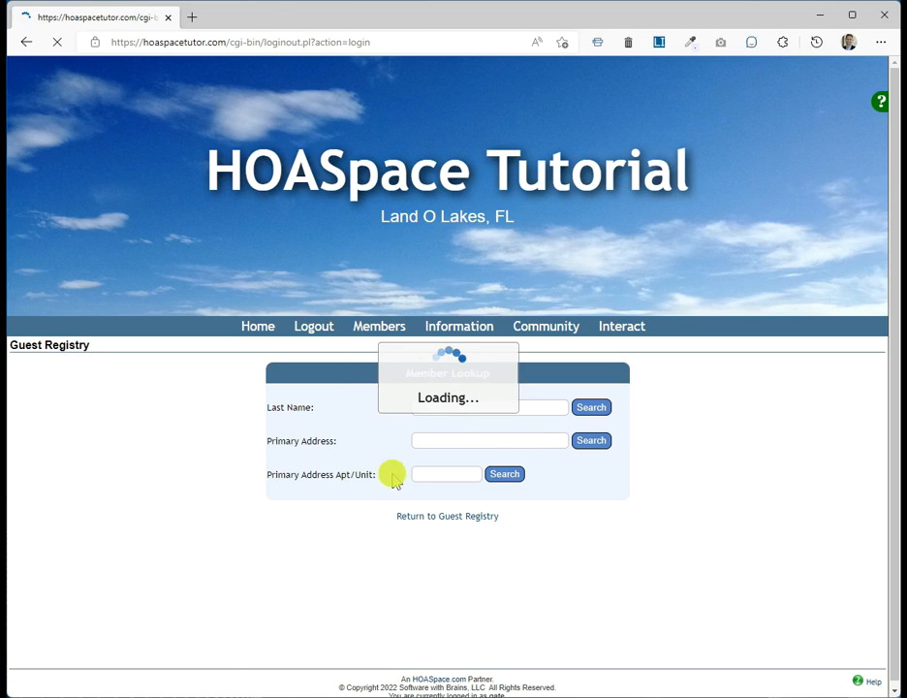
# Step: Sign in with the administrator user ID and open Members > Guest Registry
pyautogui.doubleClick(395, 448)
pyautogui.write('admin')
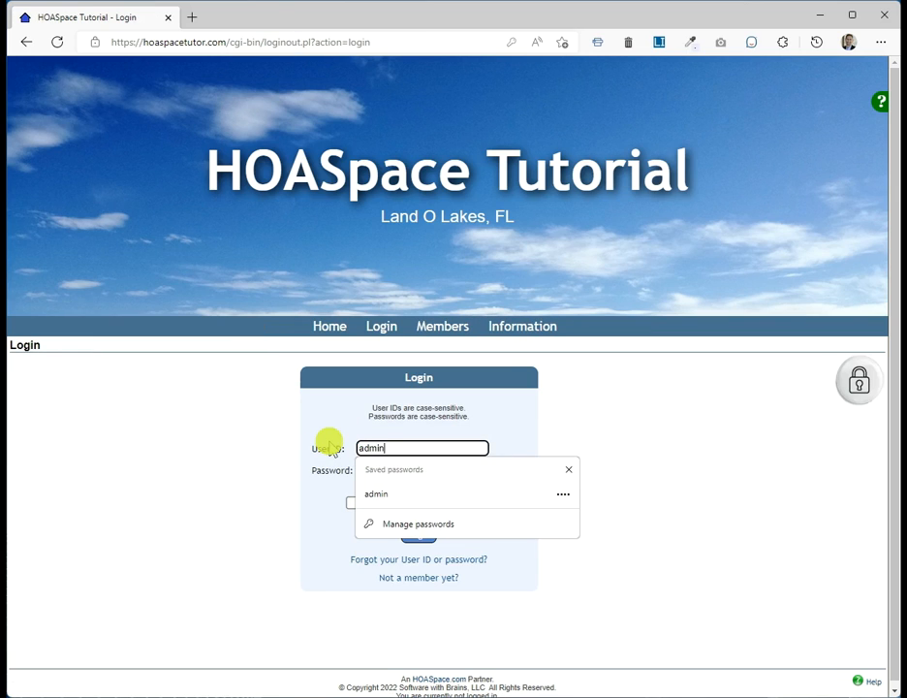
pyautogui.press('Return')
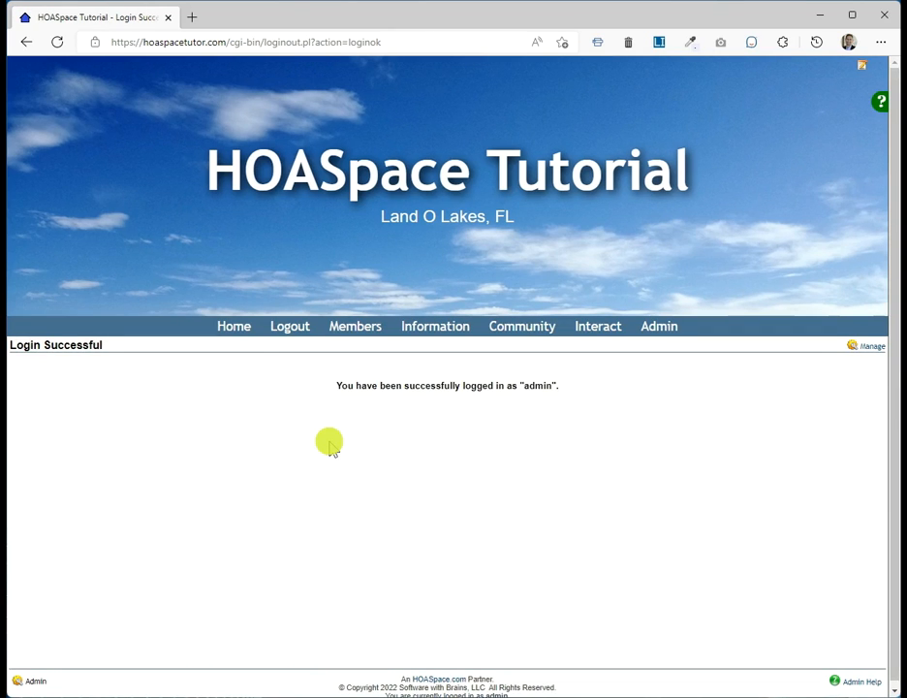
pyautogui.moveTo(361, 331)
pyautogui.click(360, 419)
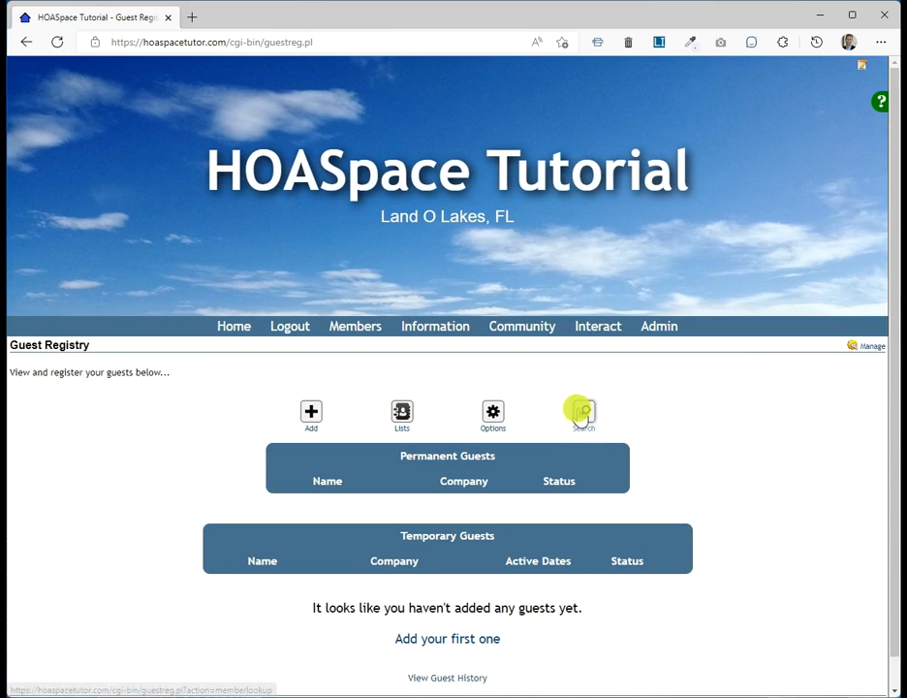
# Step: Look up the member by last name and open their six-guest list as administrator
pyautogui.click(583, 414)
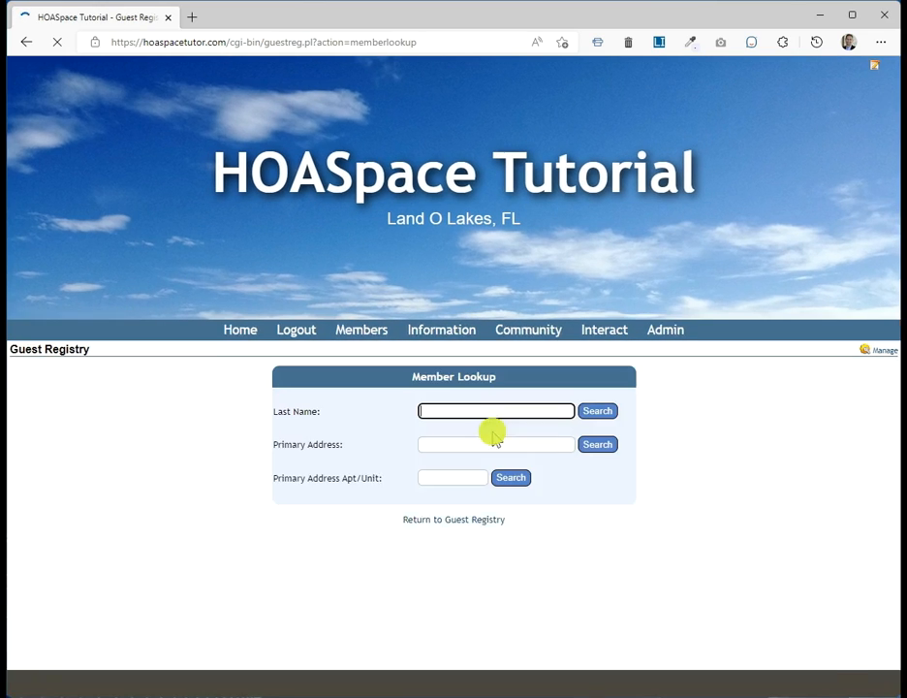
pyautogui.write('u')
pyautogui.press('Return')
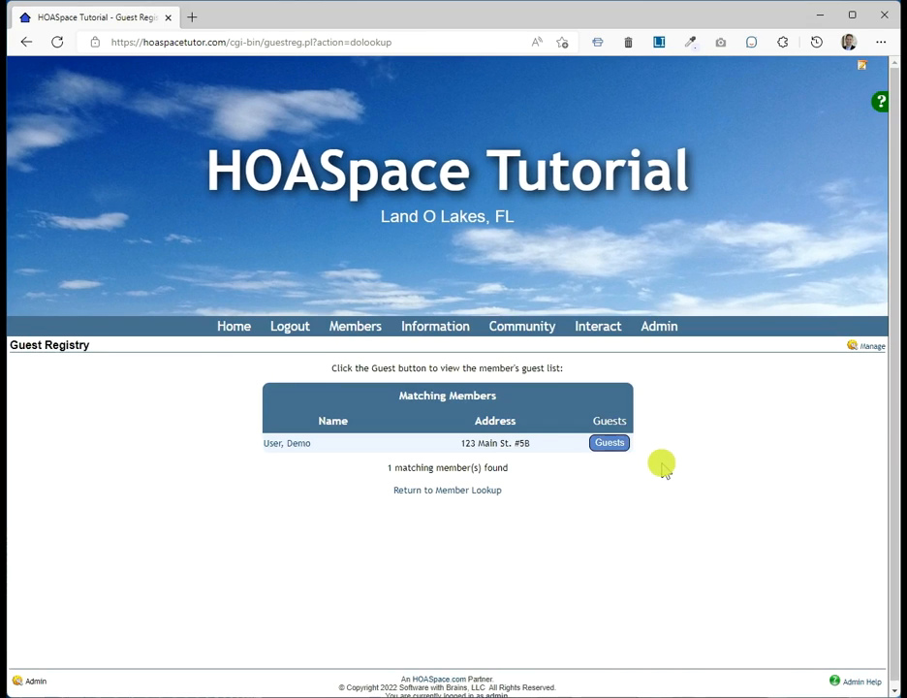
pyautogui.click(605, 447)
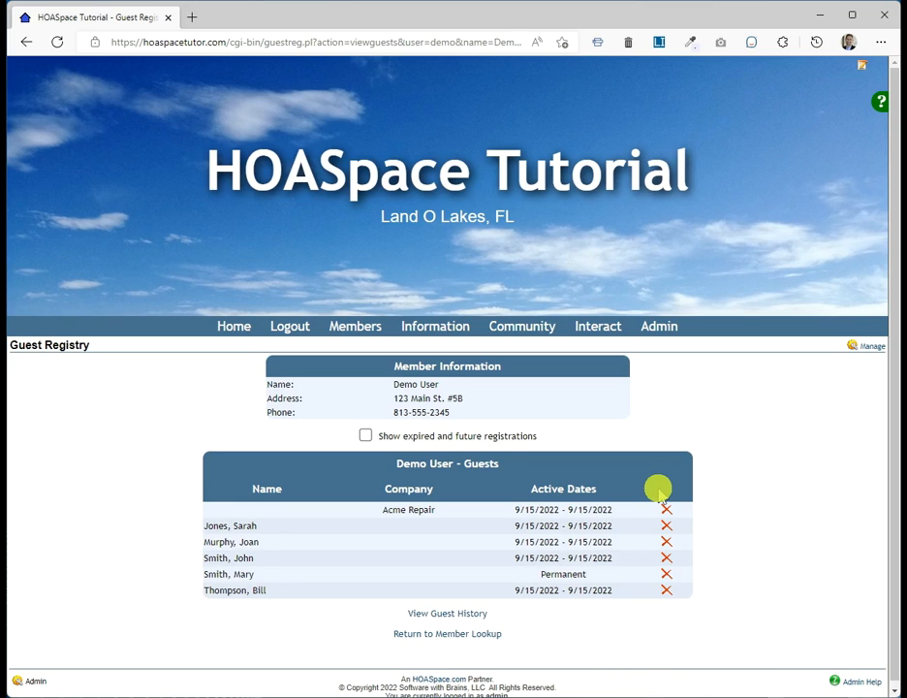
# Step: Open the member's Guest History and filter Show history for to the single admitted guest
pyautogui.click(441, 614)
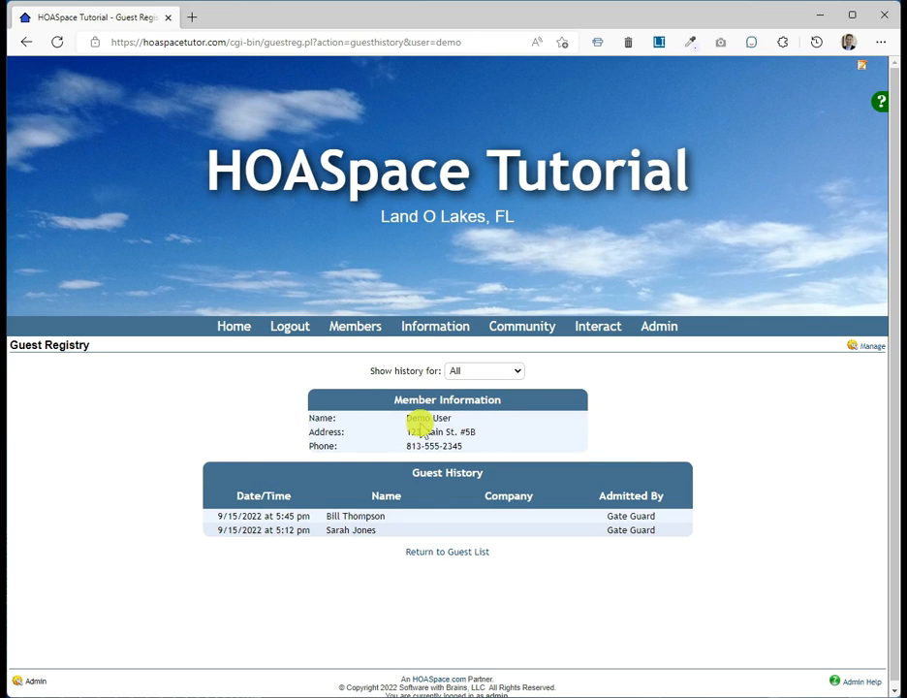
pyautogui.click(460, 374)
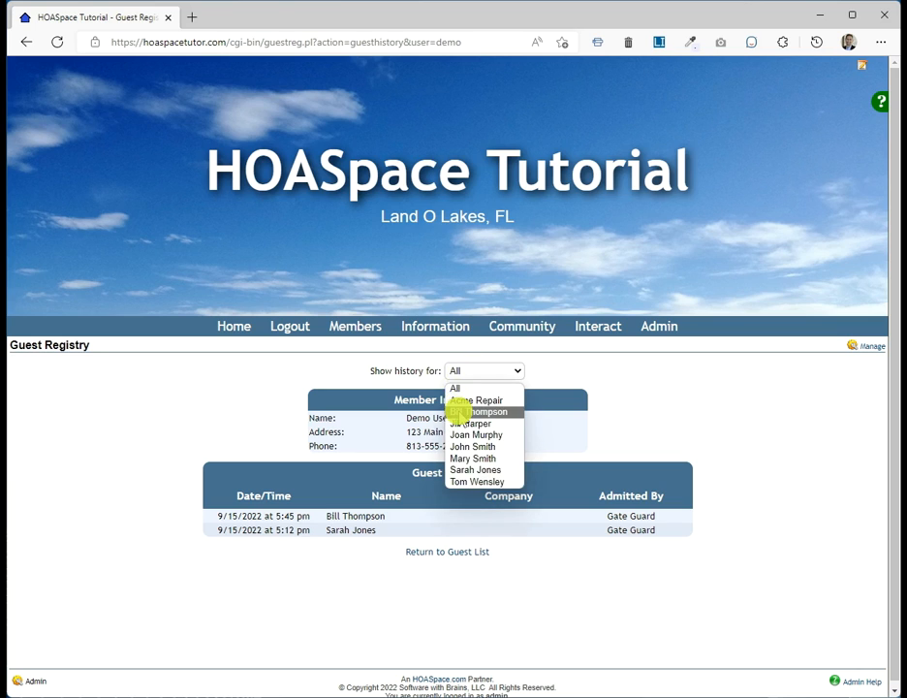
pyautogui.click(460, 412)
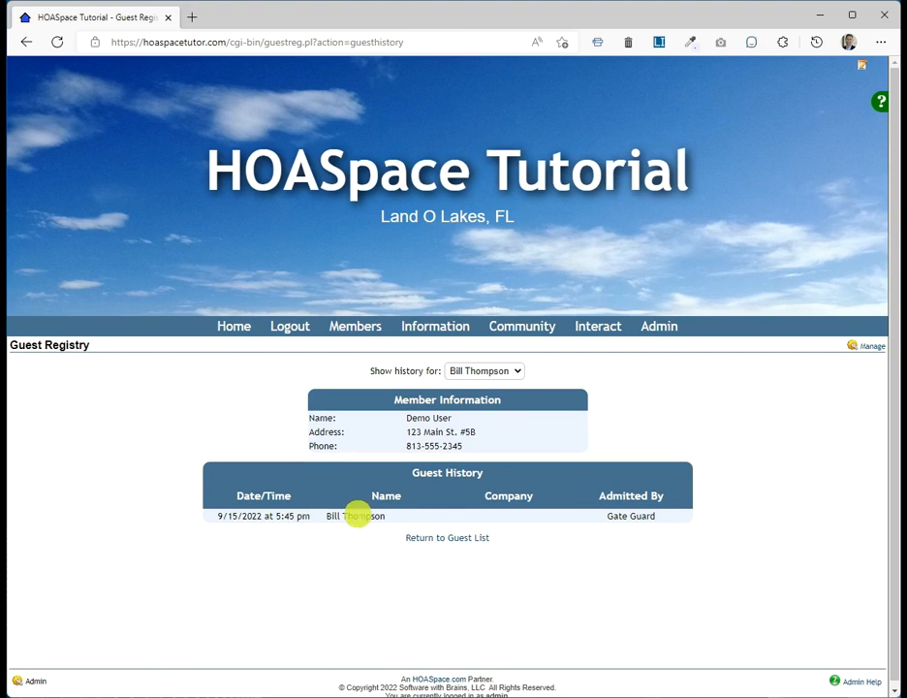
pyautogui.click(468, 369)
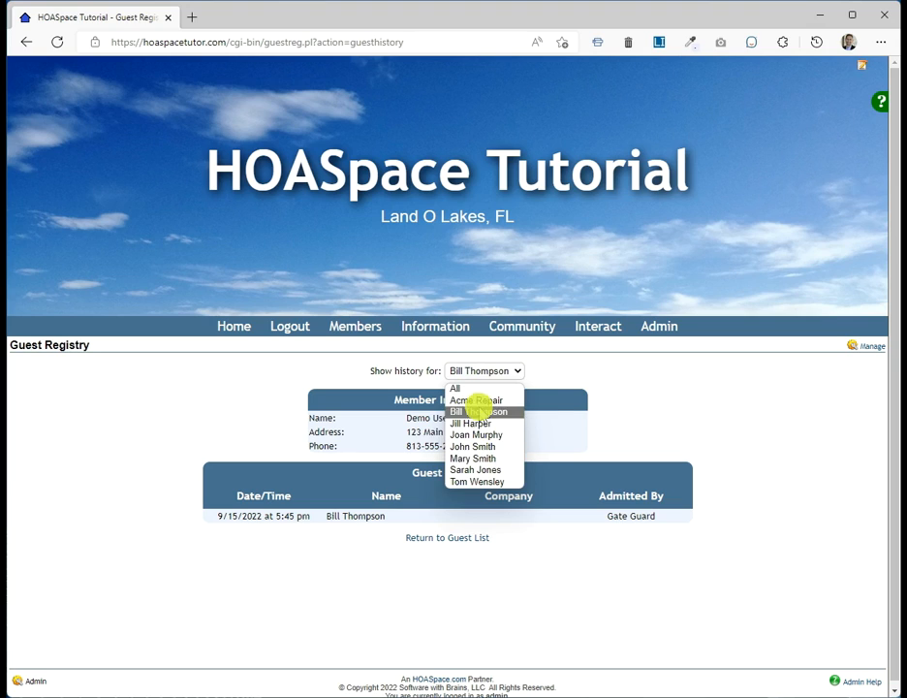
pyautogui.click(683, 417)
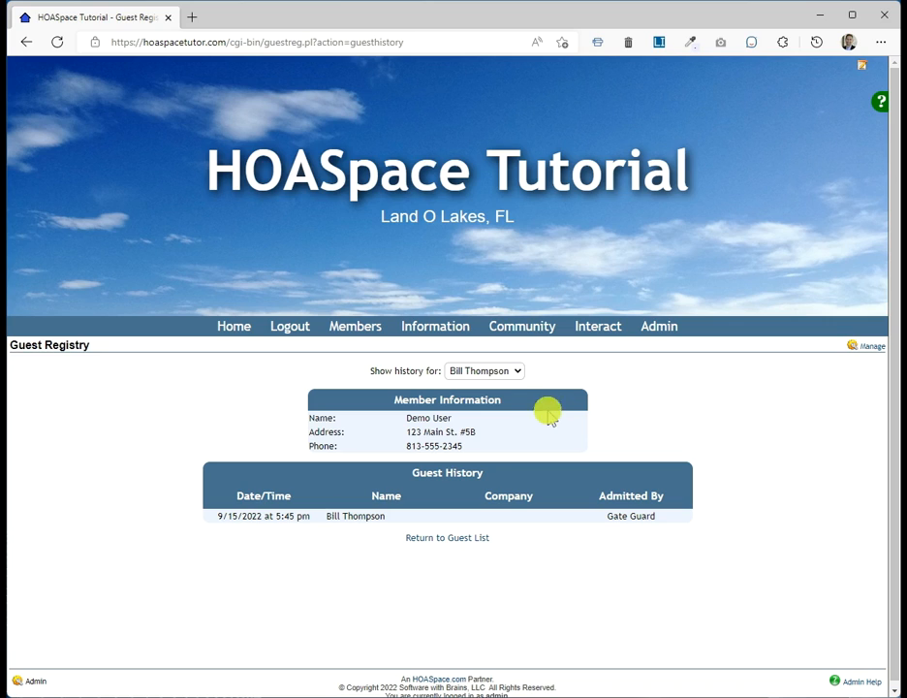
pyautogui.click(496, 370)
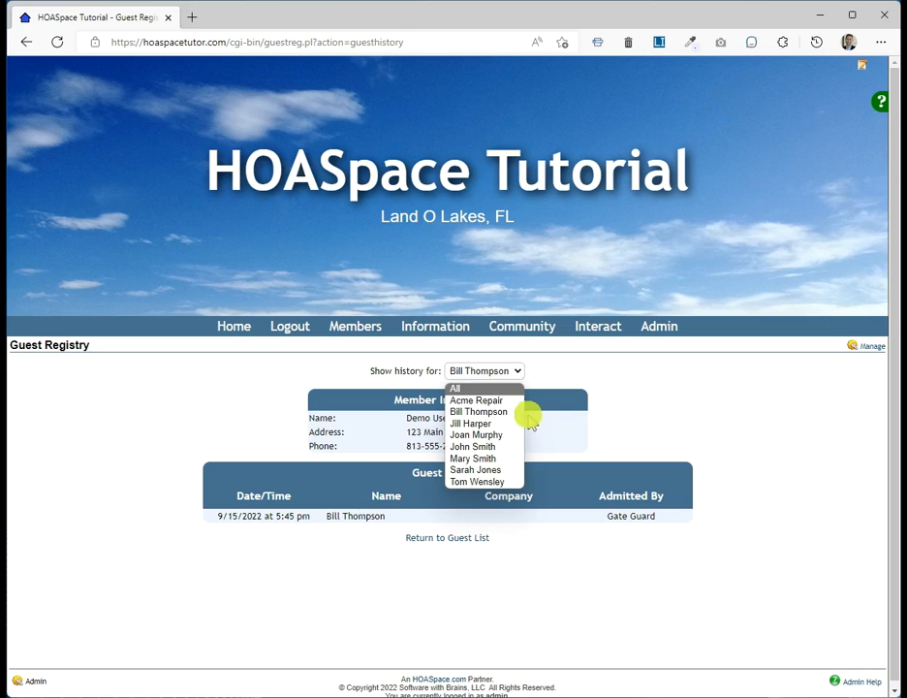
pyautogui.click(646, 409)
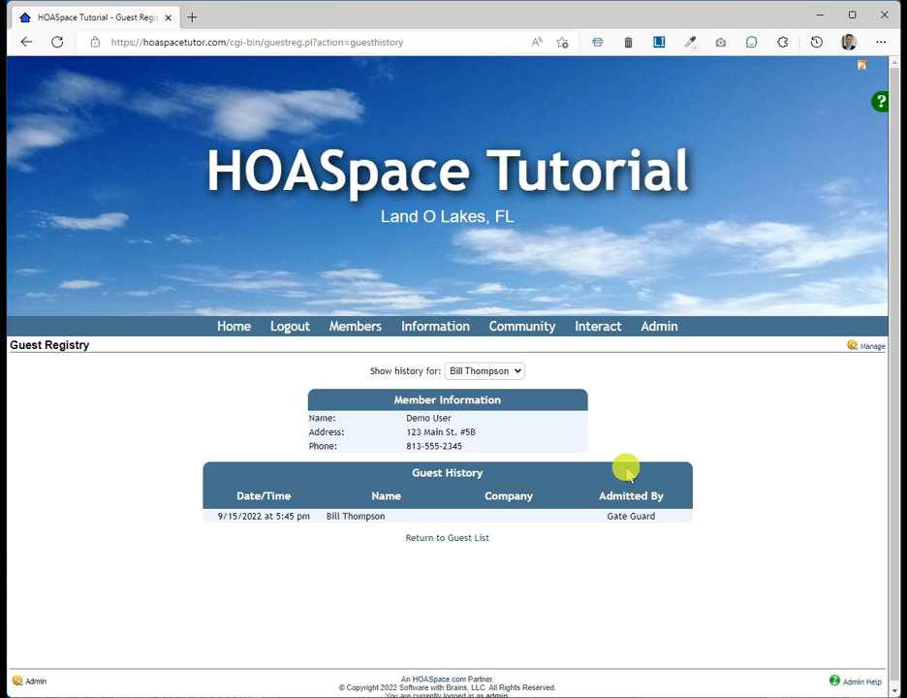
# Step: Reset the guest history filter to All guests, then return to the member's guest list
pyautogui.click(493, 368)
pyautogui.click(472, 385)
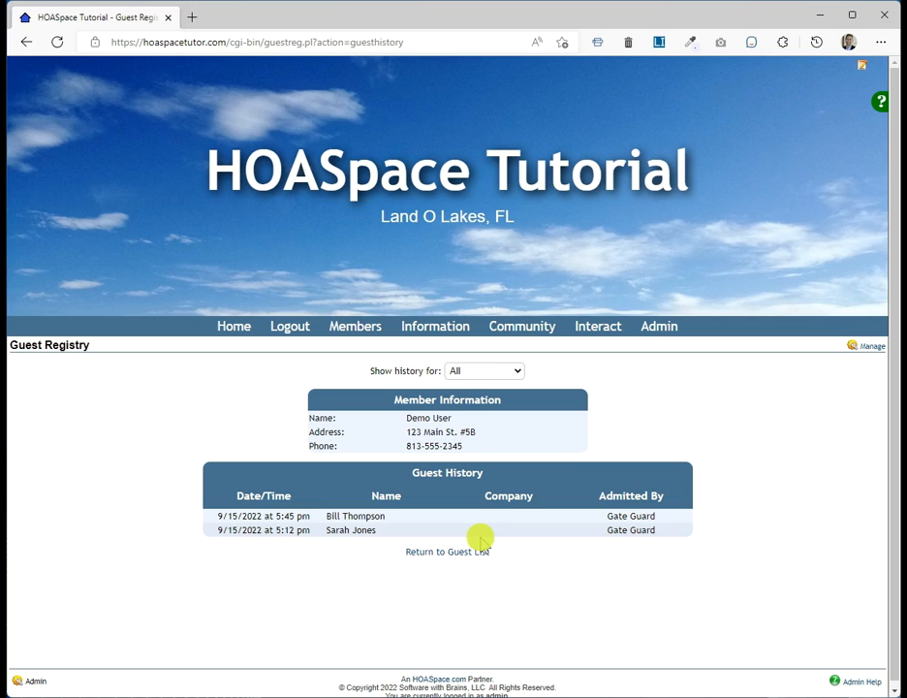
pyautogui.click(484, 554)
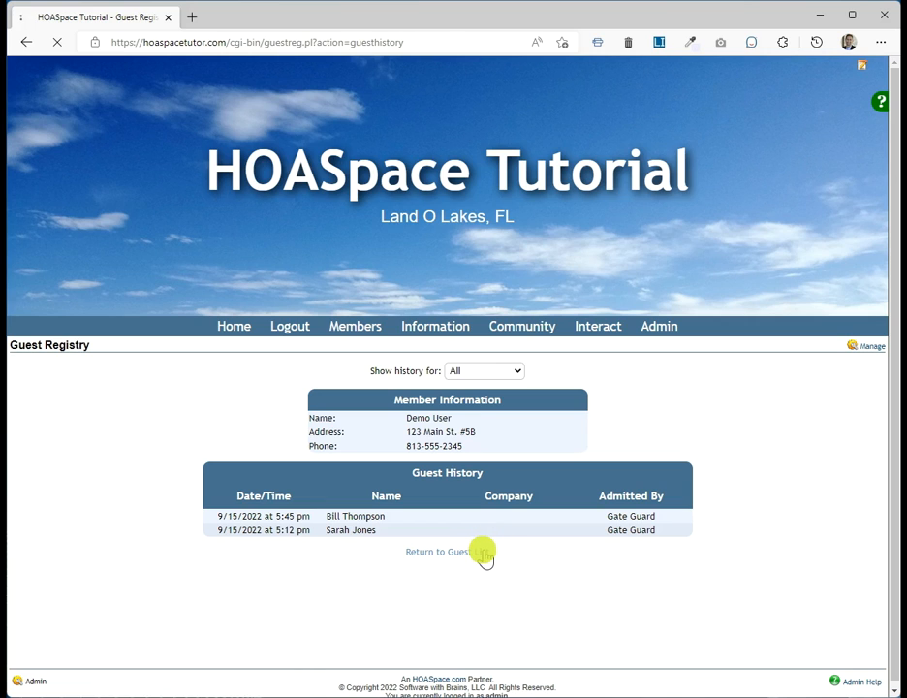